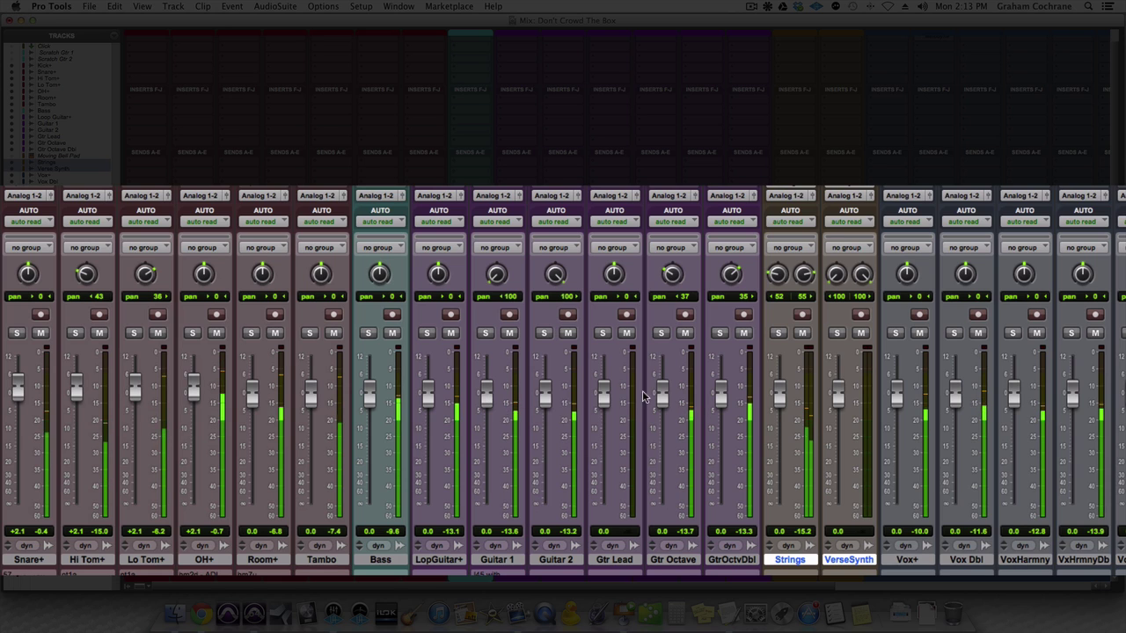
Lower the faders of Gtr Octave to -3.6 dB, GtrOctvDbl to -4.0 dB and Tambo to -2.8 dB
left_click_drag(661, 391, 721, 406)
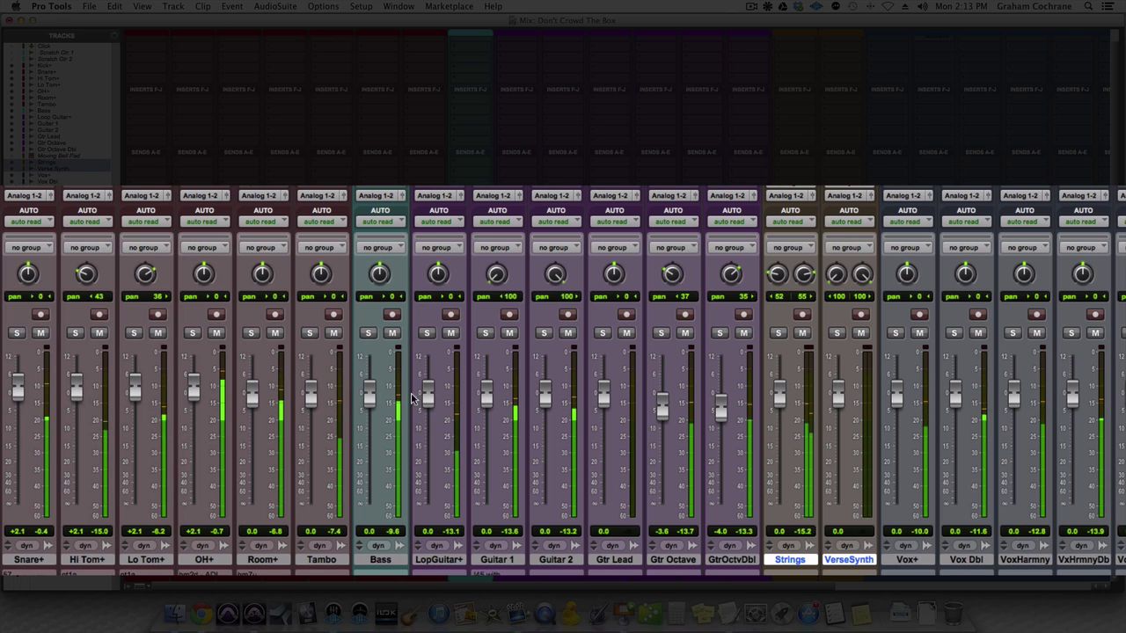
left_click_drag(308, 387, 310, 400)
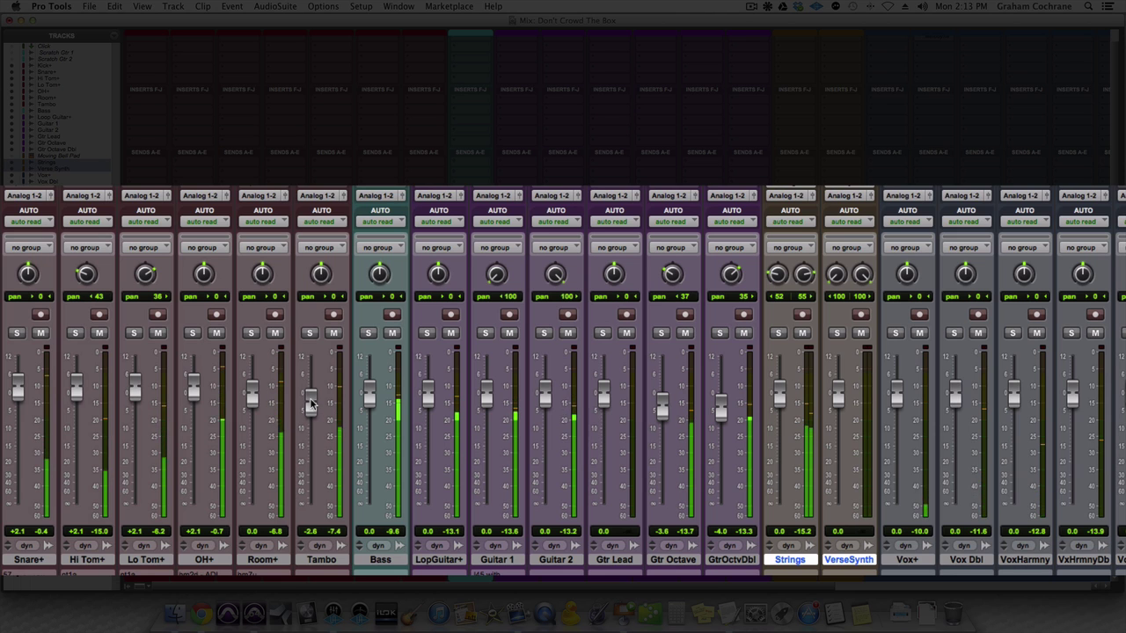
Set the vocal faders to +5.4 dB for Vox+, -2.6 for Vox Dbl, -3.0 for VoxHarmny, -4.2 for VxHrmnyDb and -1.9 for Vox Octave
scroll(747, 400, "right", 5)
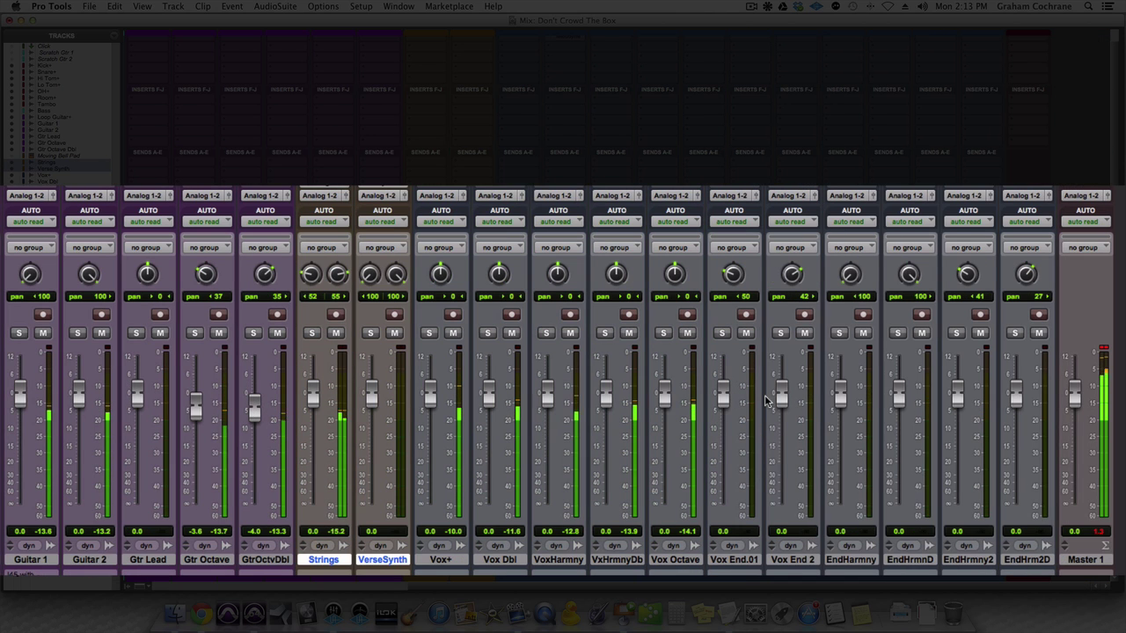
left_click_drag(663, 392, 550, 412)
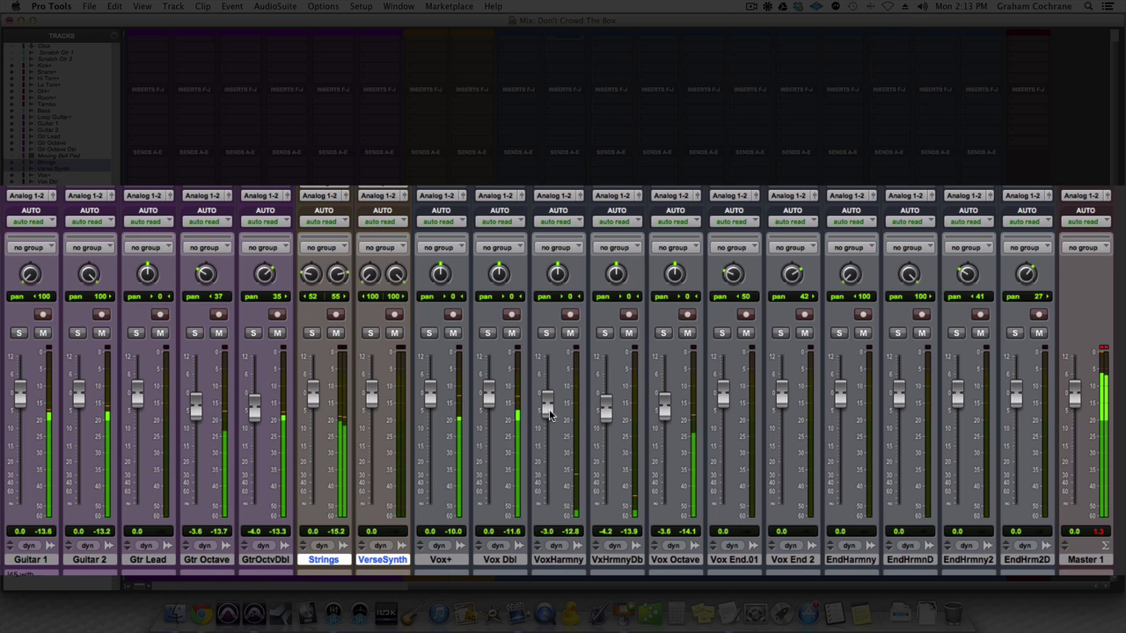
left_click_drag(666, 413, 666, 404)
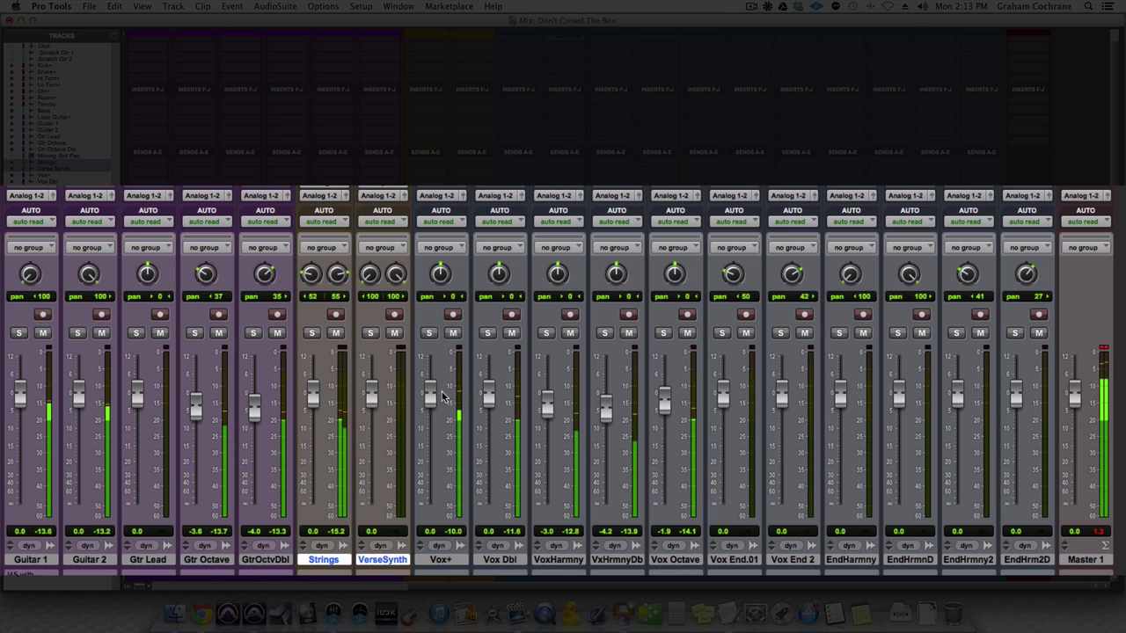
left_click_drag(431, 397, 431, 376)
left_click_drag(488, 402, 488, 418)
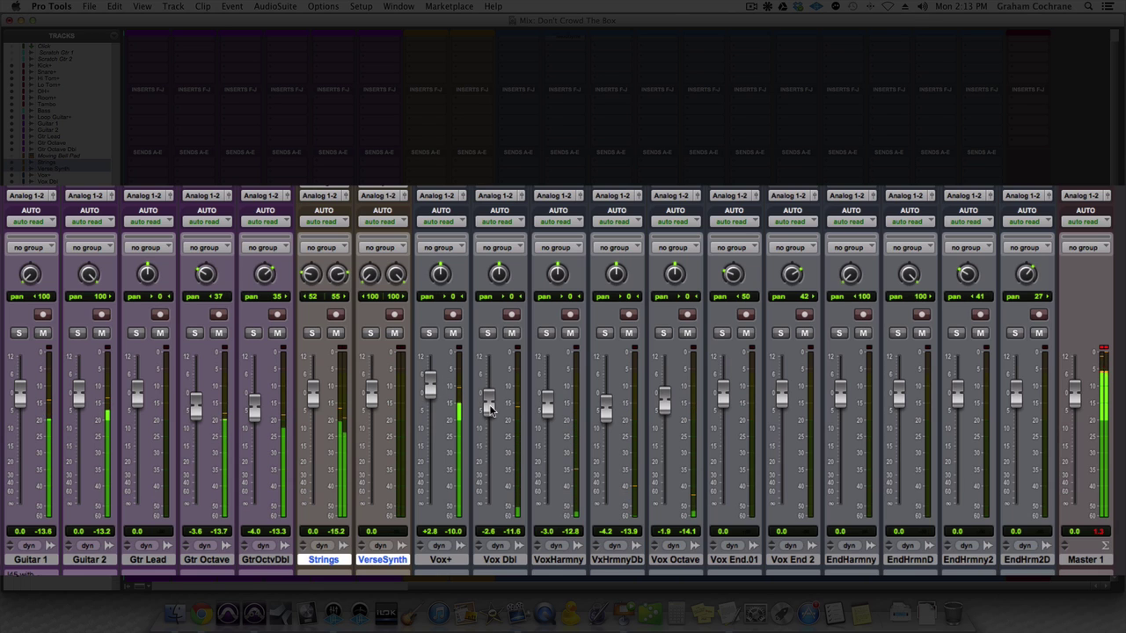
left_click_drag(429, 398, 429, 377)
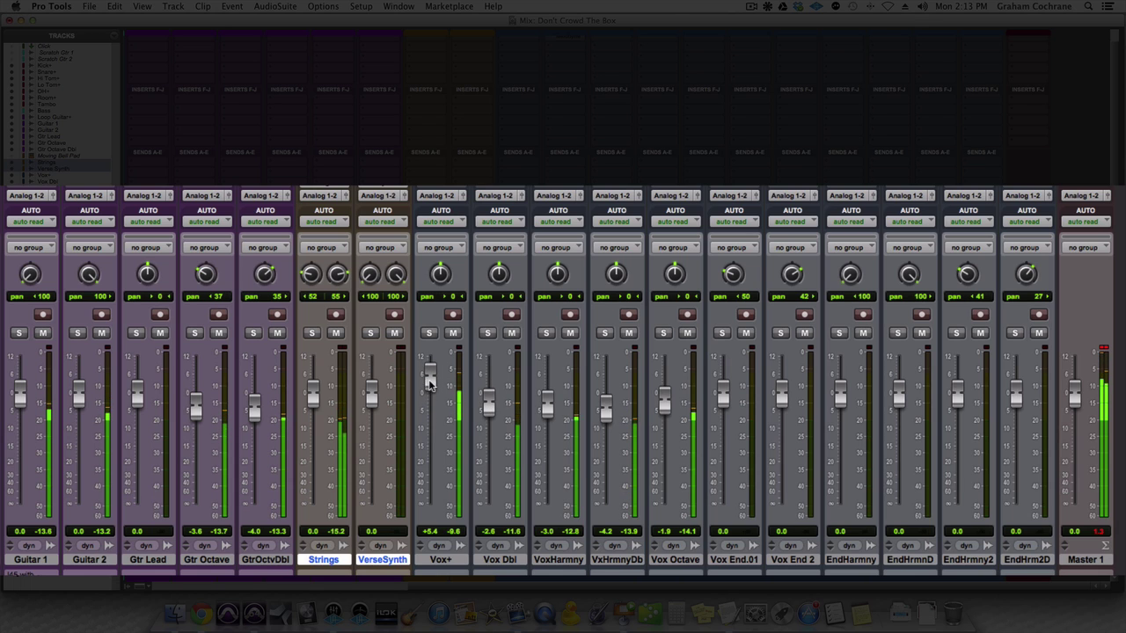
Lower Strings to -2.8 dB, Vox End.01 to -6.9, Vox End 2 to -5.2, EndHarmny to -7.3, EndHrmnD to -5.9 and EndHrmny2 to -1.7
scroll(461, 407, "left", 8)
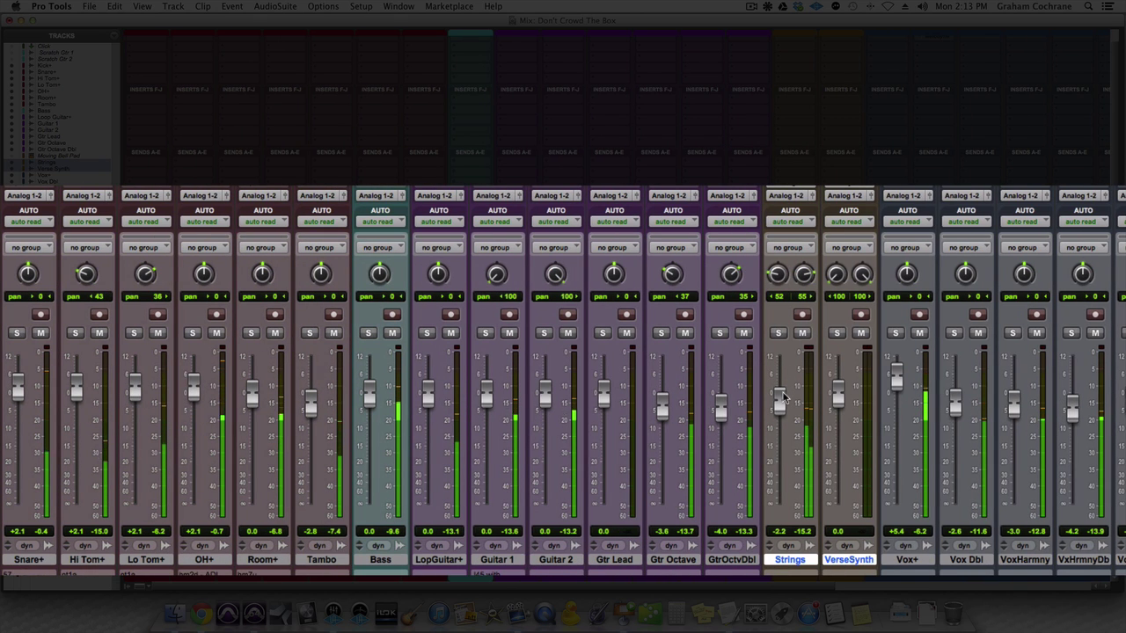
left_click_drag(783, 387, 724, 416)
scroll(782, 398, "right", 8)
left_click_drag(781, 395, 782, 426)
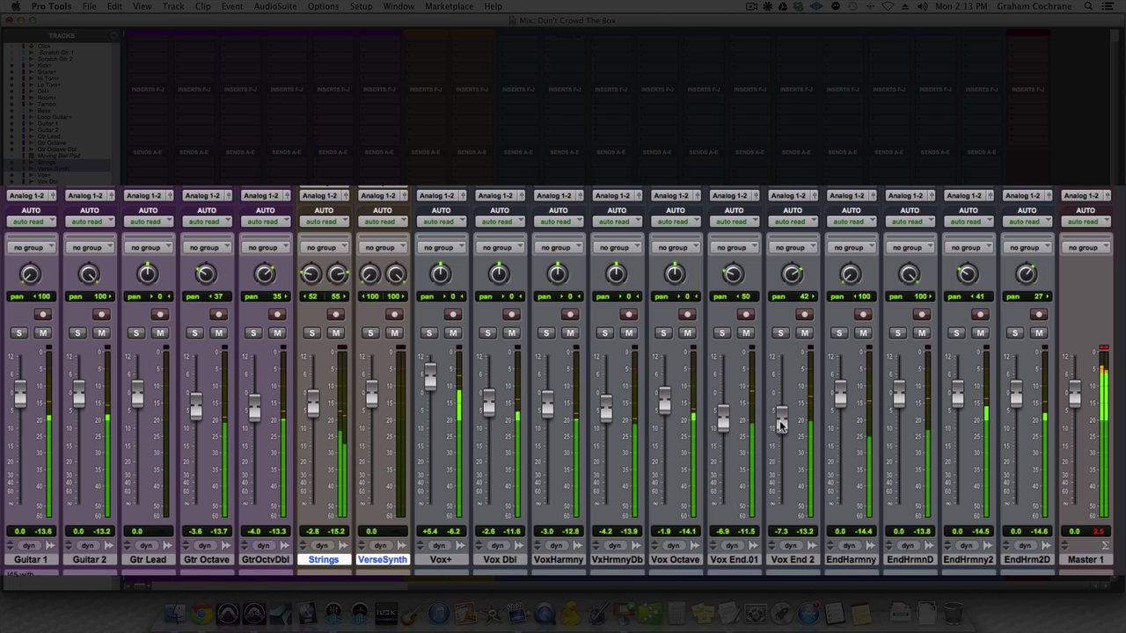
left_click_drag(840, 396, 782, 414)
left_click_drag(956, 393, 899, 413)
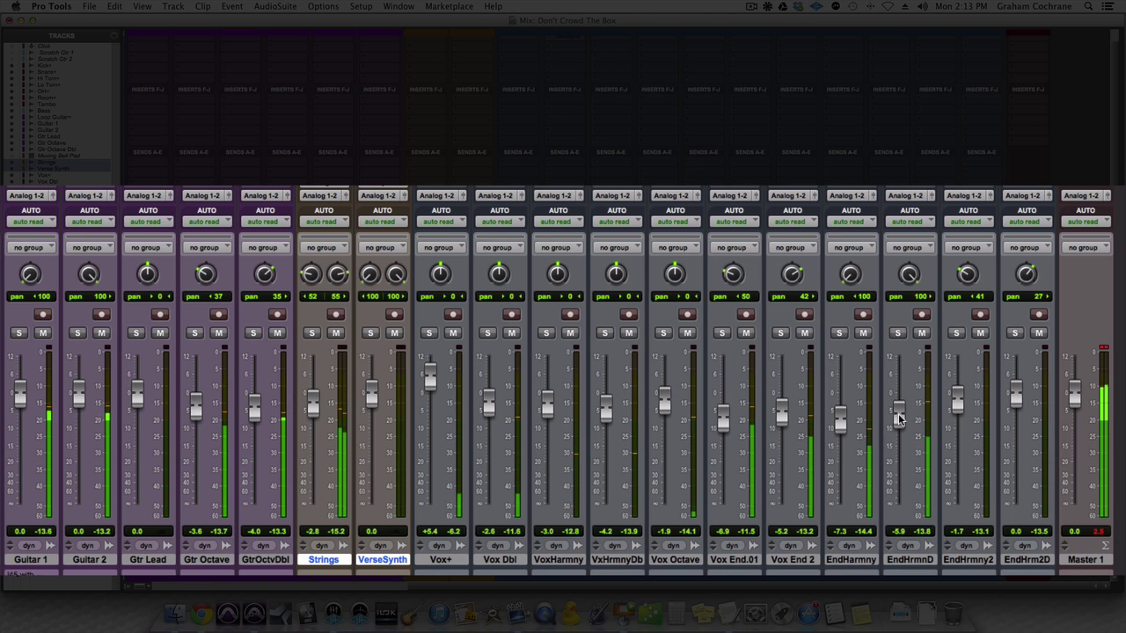
Lower the faders of Bass to -3.6 dB, LopGuitar+ to -2.2 dB, Guitar 1 to -1.7 dB and Guitar 2 to -4.0 dB
scroll(730, 437, "left", 5)
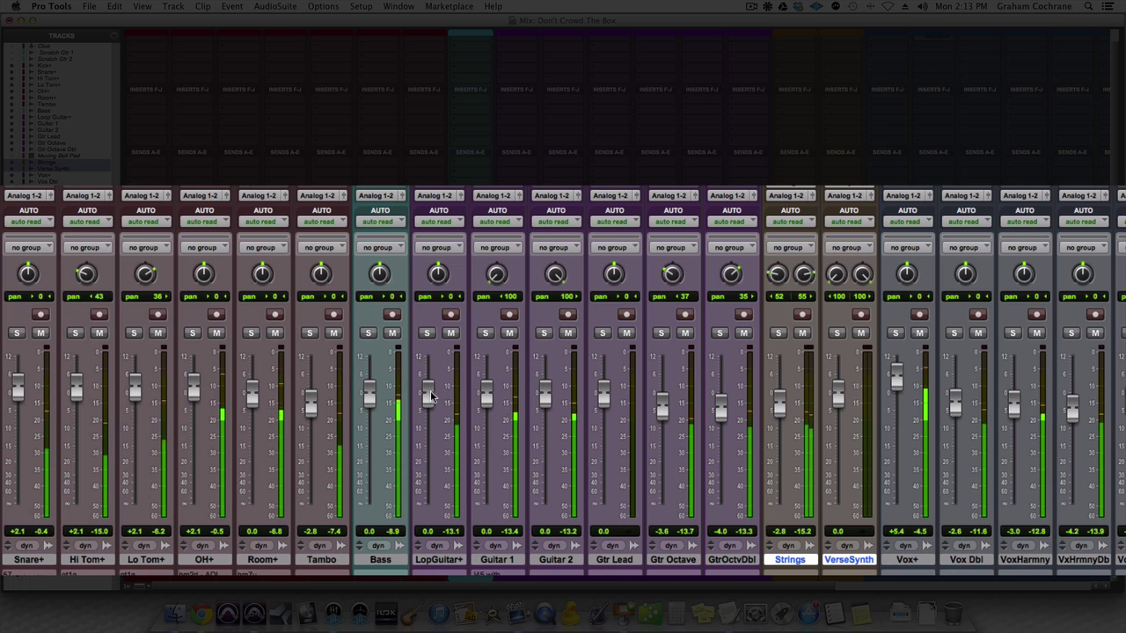
left_click_drag(429, 398, 370, 410)
left_click_drag(486, 395, 545, 421)
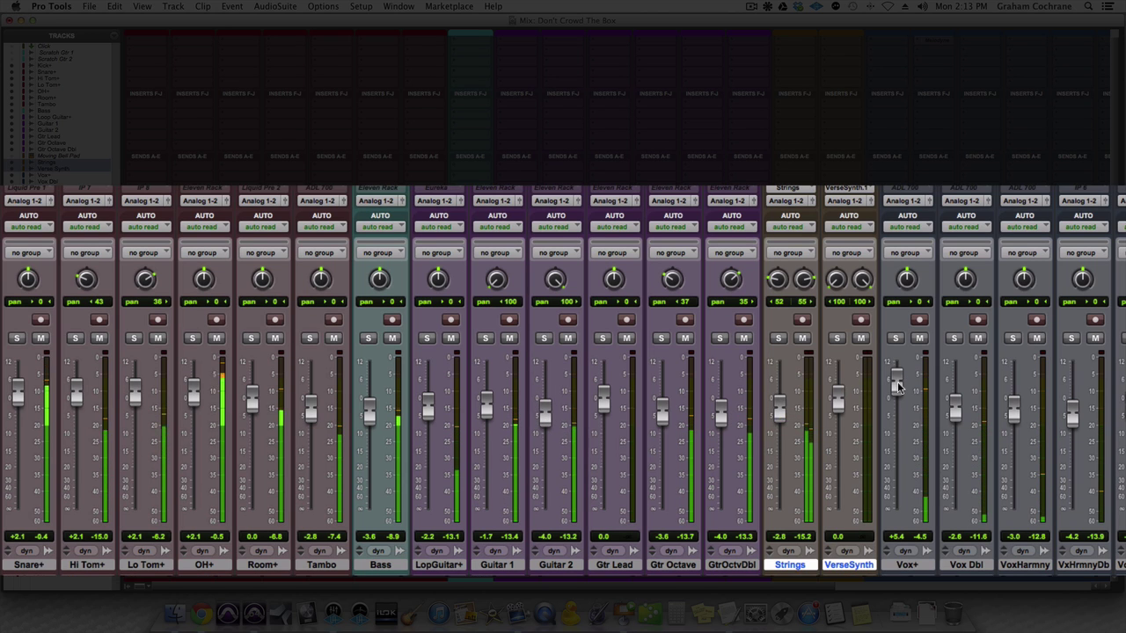
Adjust the faders of Vox+ to +3.3 dB, Snare+ to -0.5 dB, Room+ to +0.1 dB and LopGuitar+ to -4.4 dB
left_click_drag(896, 381, 897, 388)
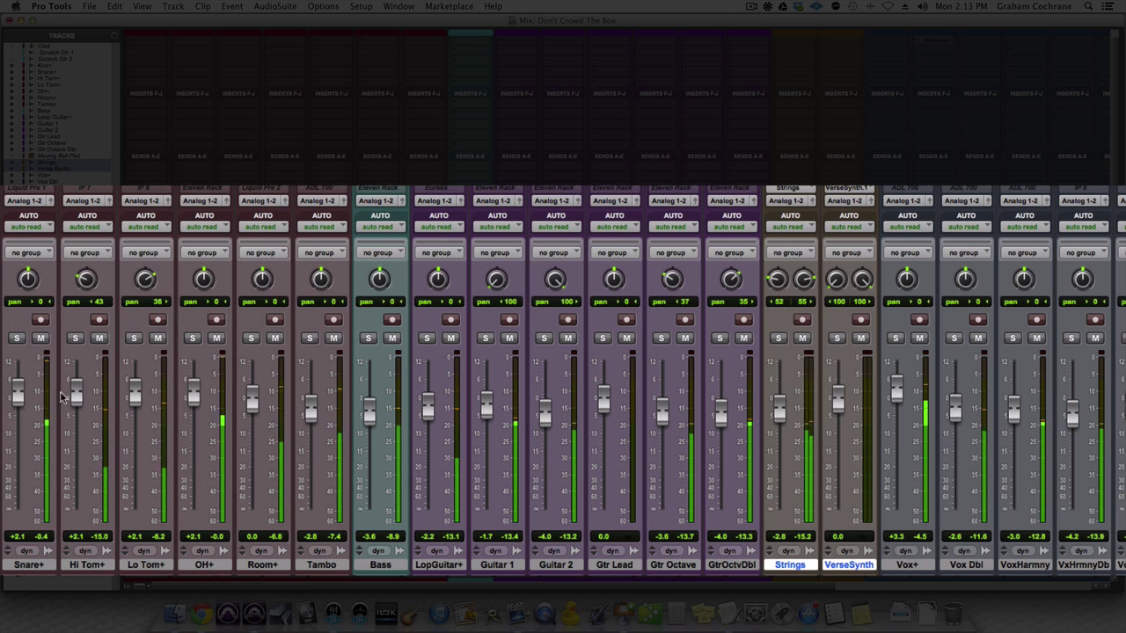
left_click_drag(13, 406, 13, 400)
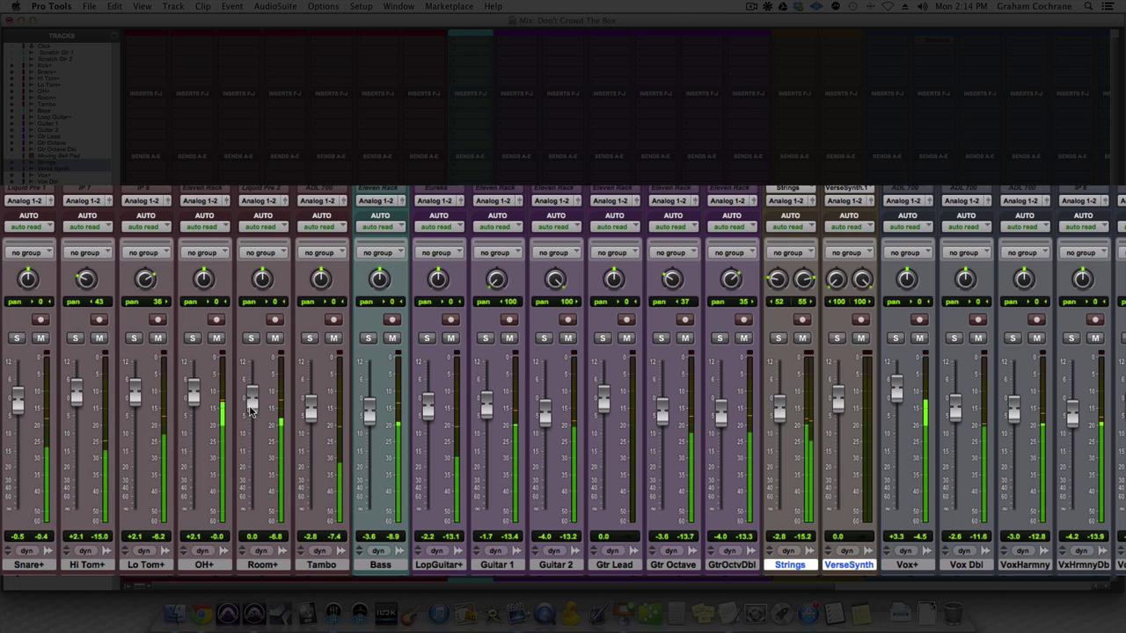
left_click_drag(249, 412, 251, 421)
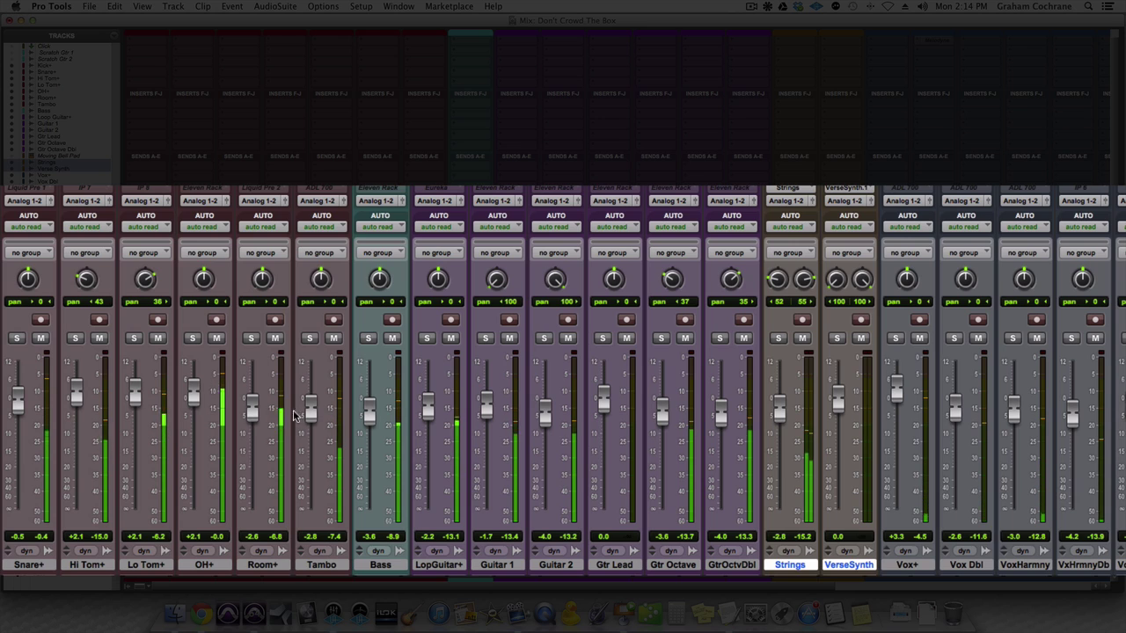
left_click_drag(258, 406, 257, 397)
left_click_drag(426, 398, 424, 403)
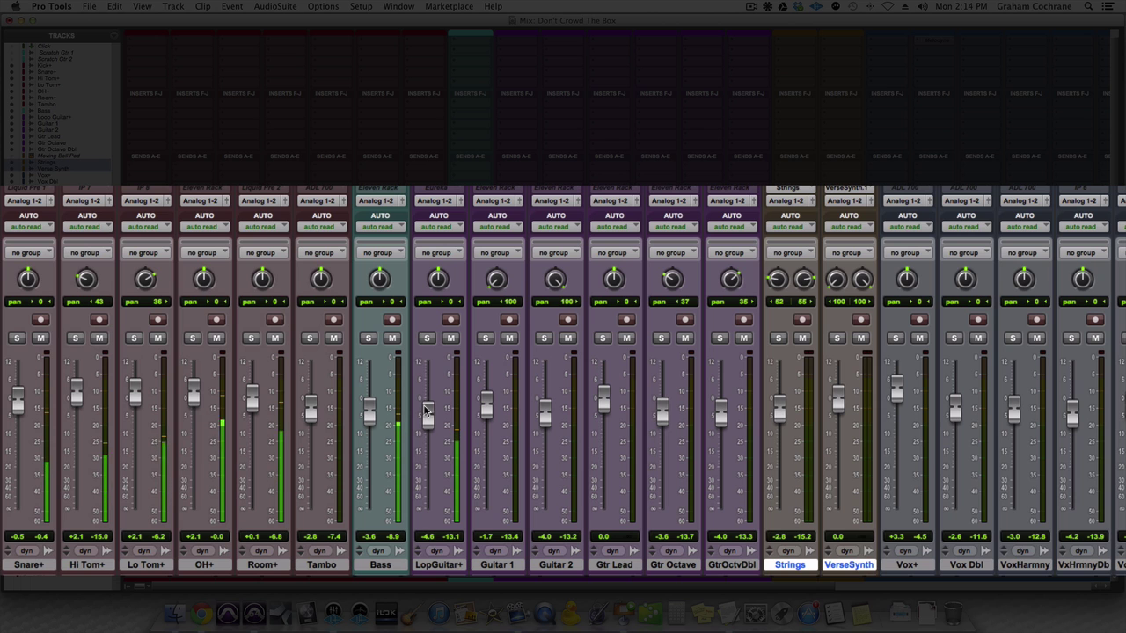
Review the fader balance and pan positions across all tracks and check the clip indicator on Master 1
scroll(426, 408, "right", 5)
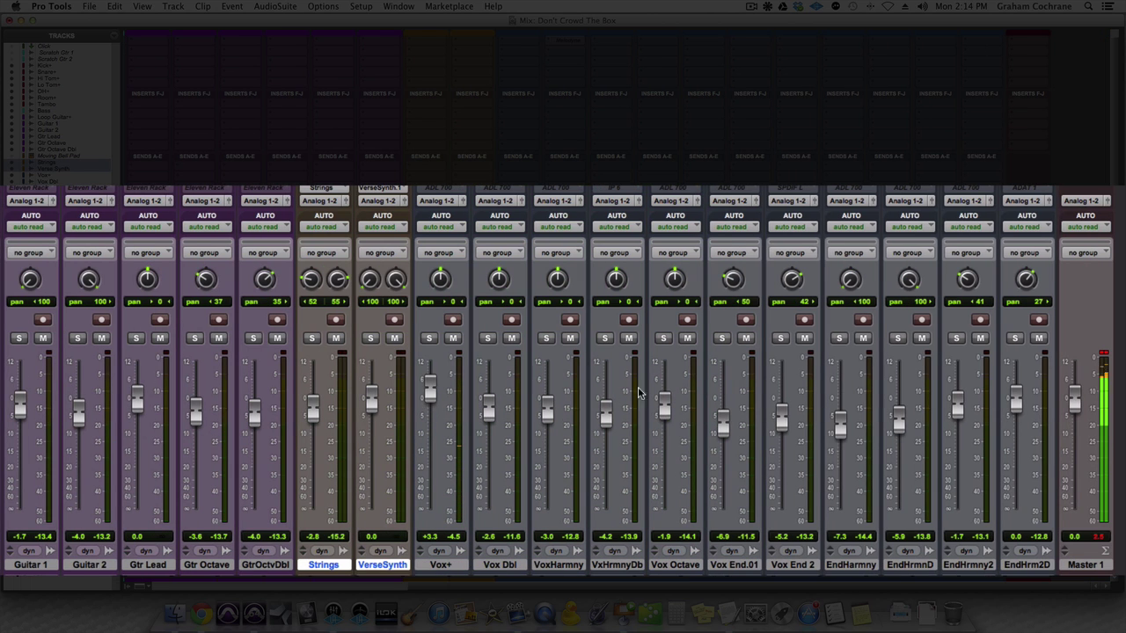
scroll(714, 387, "left", 5)
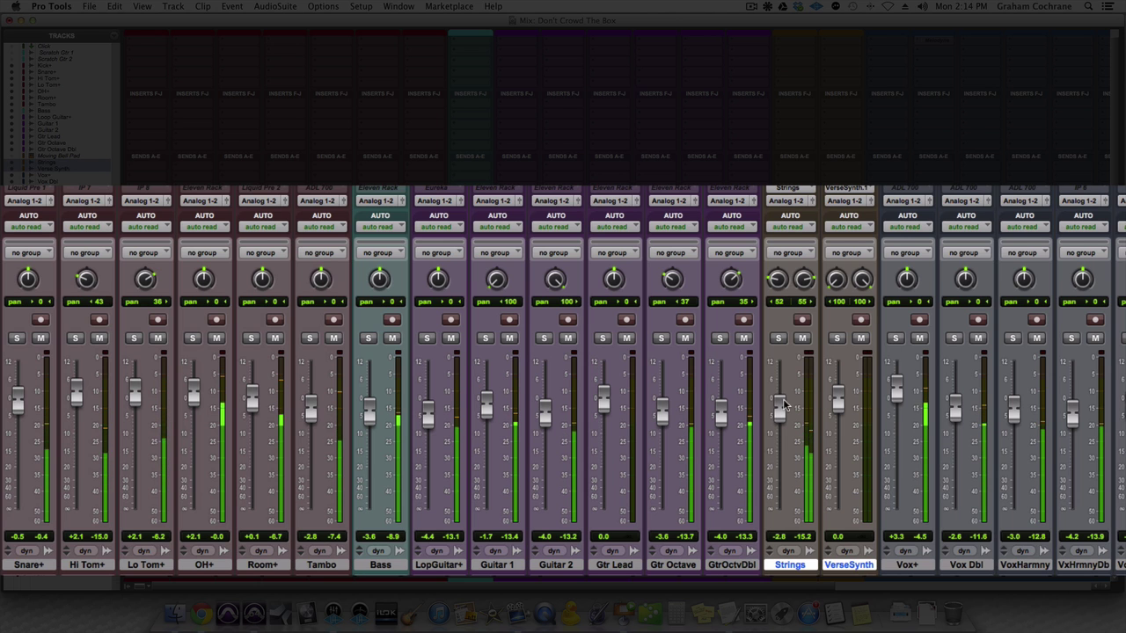
scroll(782, 404, "right", 5)
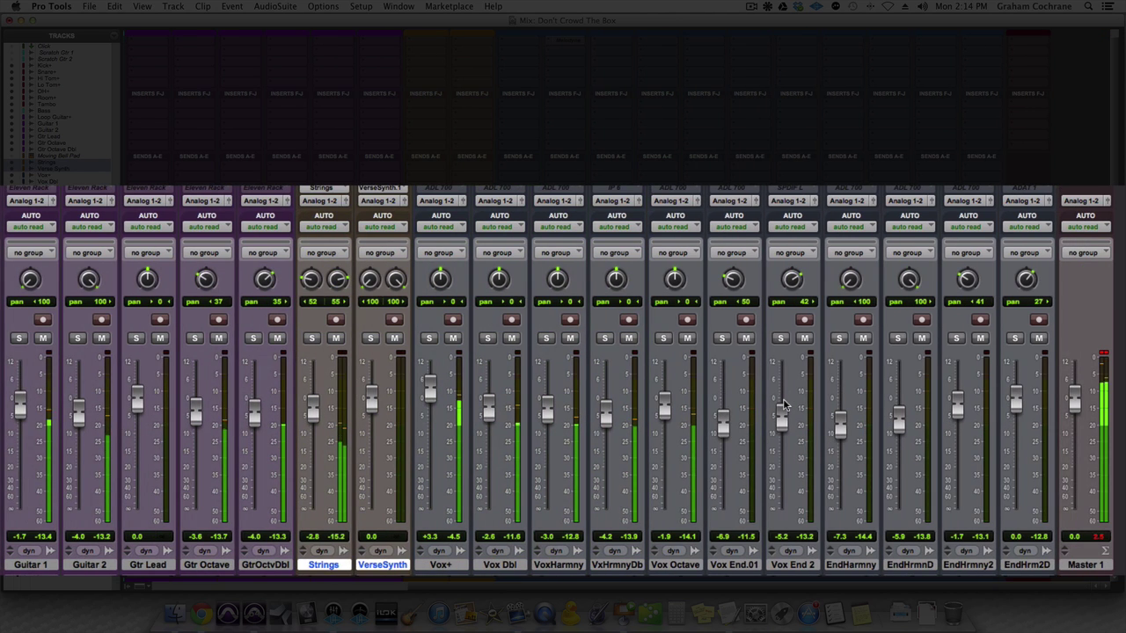
scroll(528, 406, "left", 5)
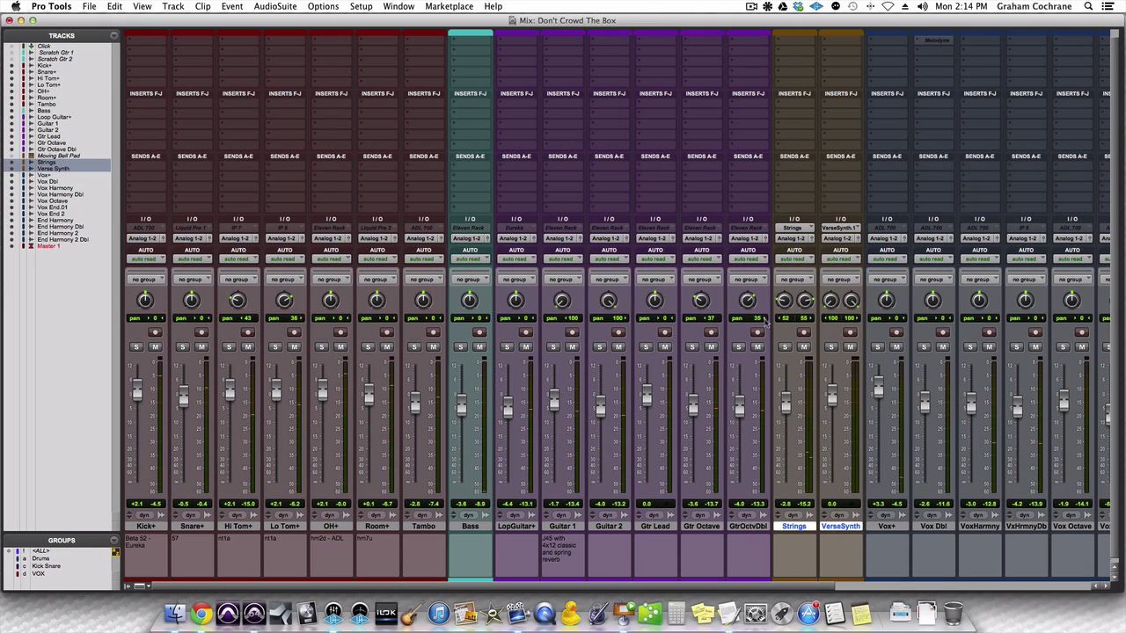
scroll(765, 362, "right", 8)
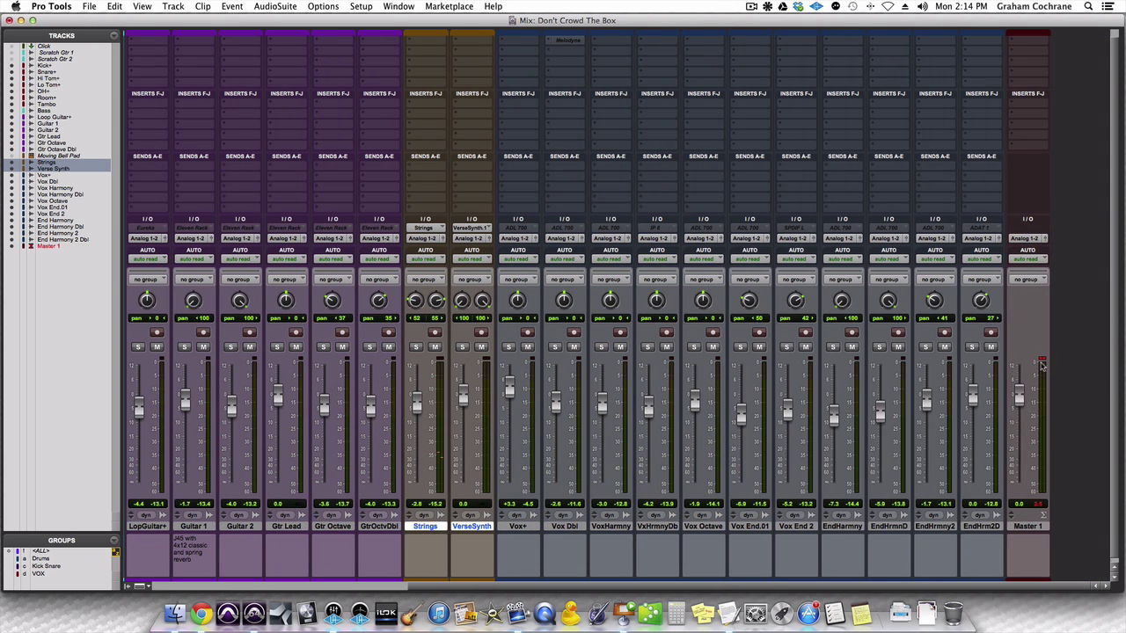
scroll(980, 380, "left", 8)
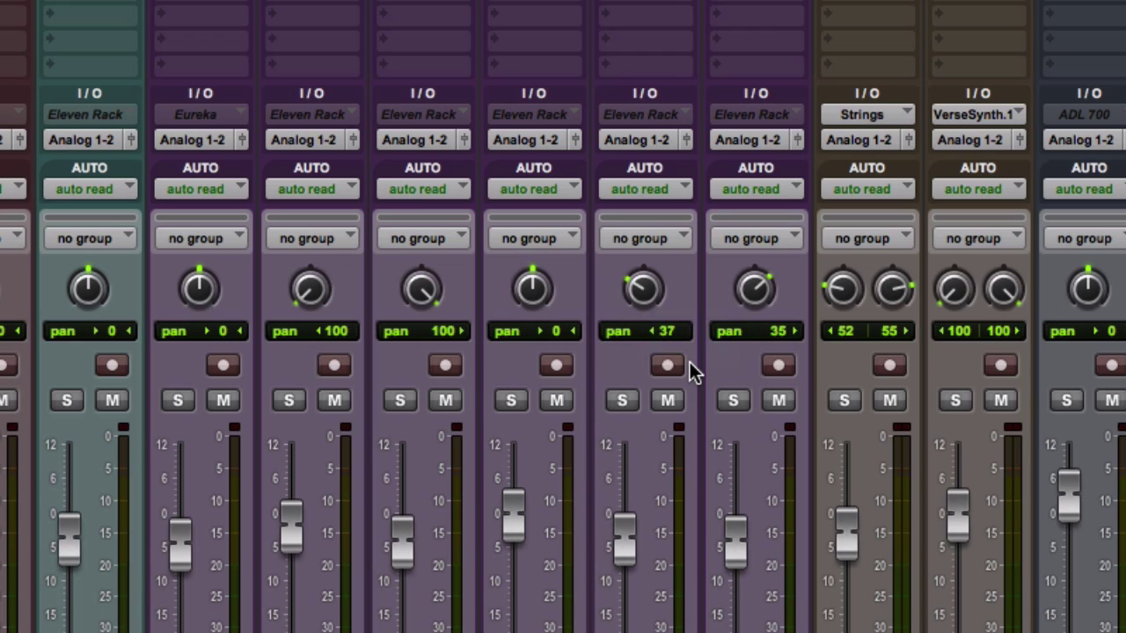
scroll(793, 361, "right", 10)
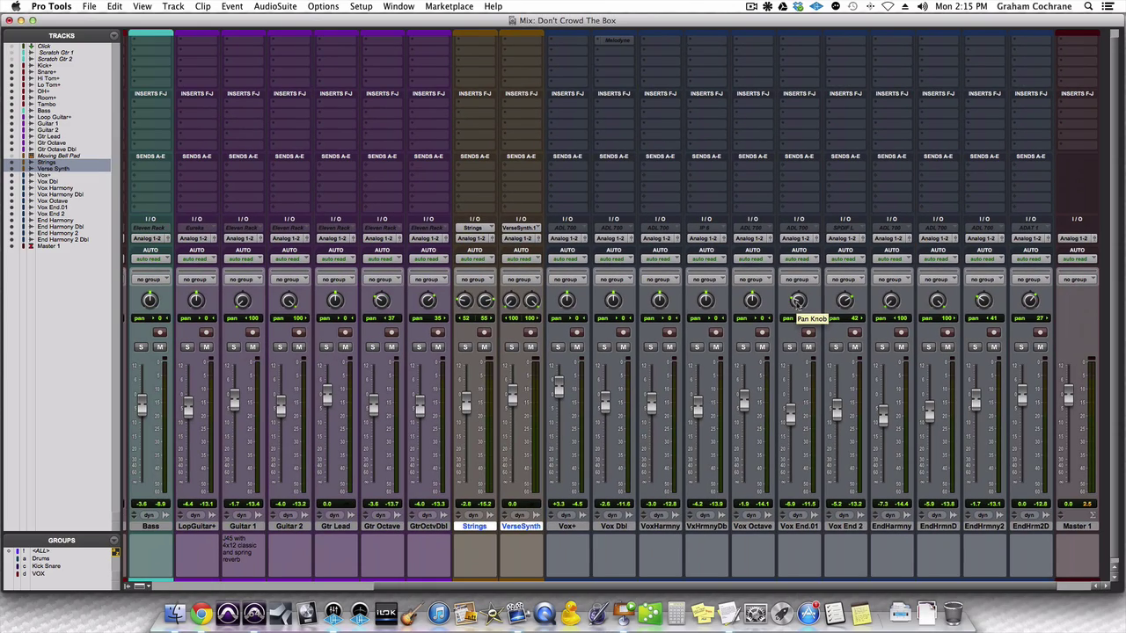
Pan Gtr Octave to 100 left and GtrOctvDbl to 100 right, and set the first Strings pan value to 100
scroll(547, 344, "left", 2)
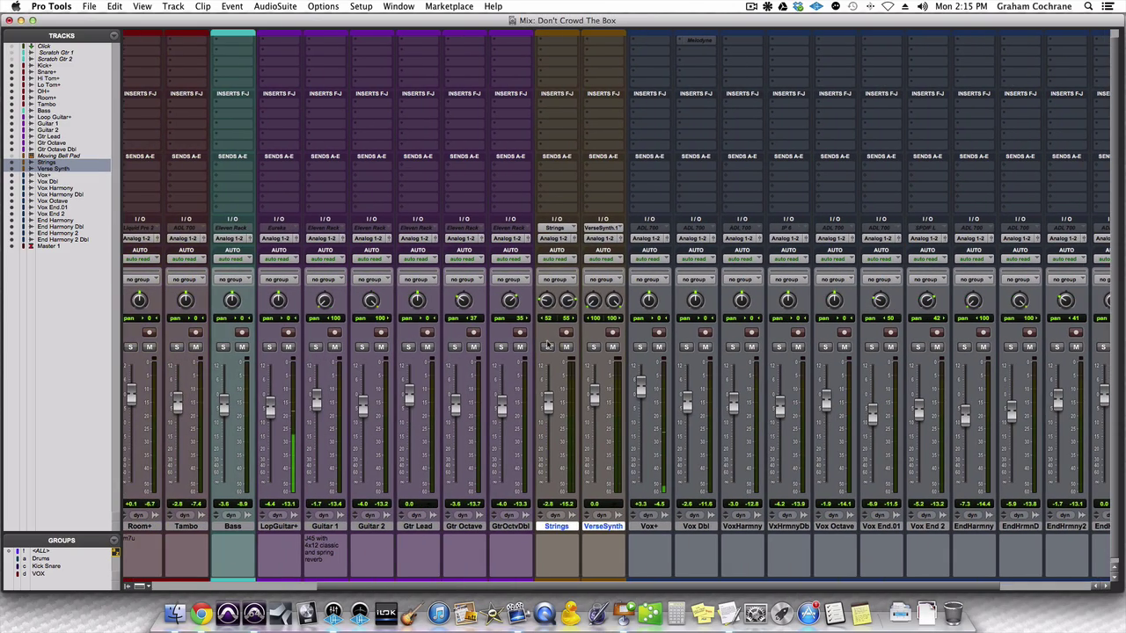
scroll(547, 344, "left", 5)
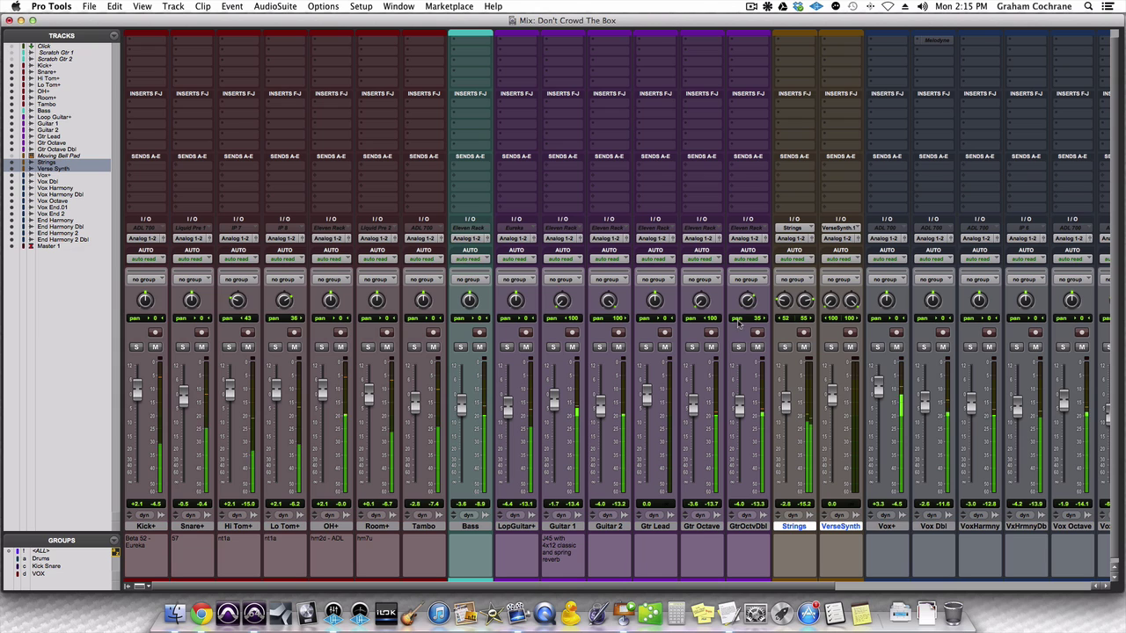
scroll(695, 348, "right", 3)
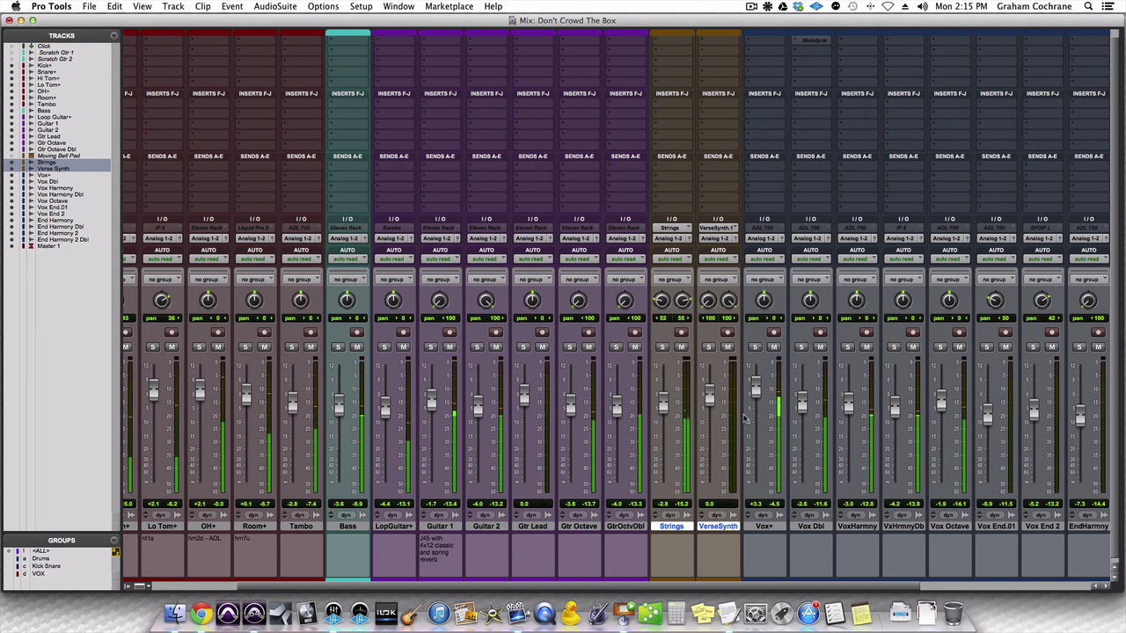
left_click_drag(665, 299, 666, 201)
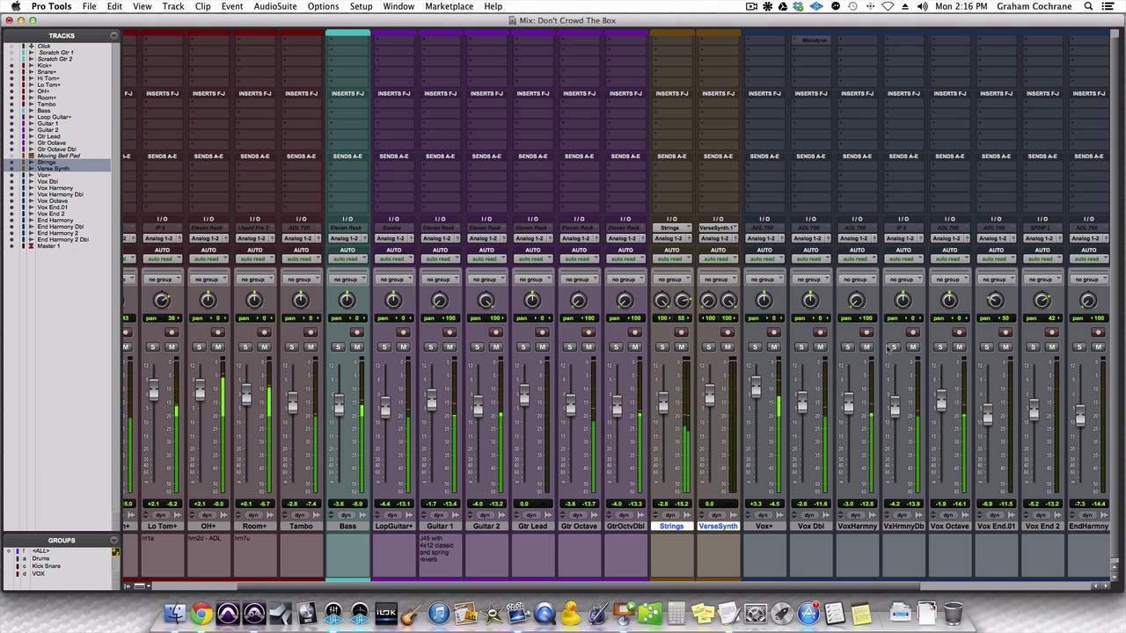
Pan VoxHarmny to 100 left and VxHrmnyDb to 100 right, and raise Vox Octave to -0.5 dB and Vox Dbl to -1.1 dB
scroll(880, 317, "right", 4)
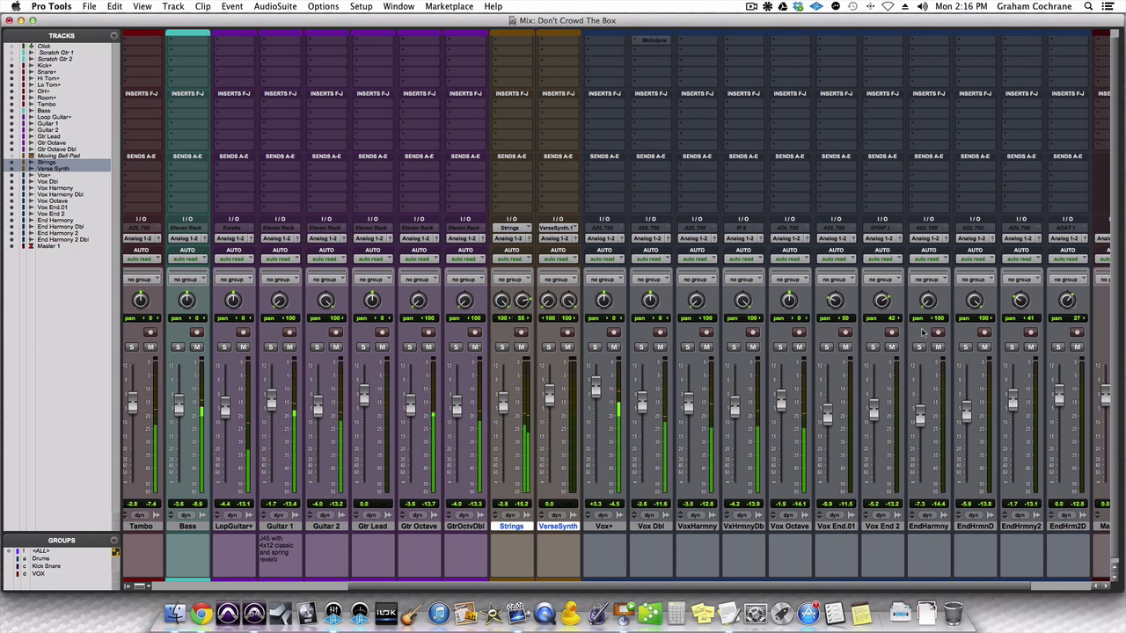
left_click_drag(780, 400, 780, 395)
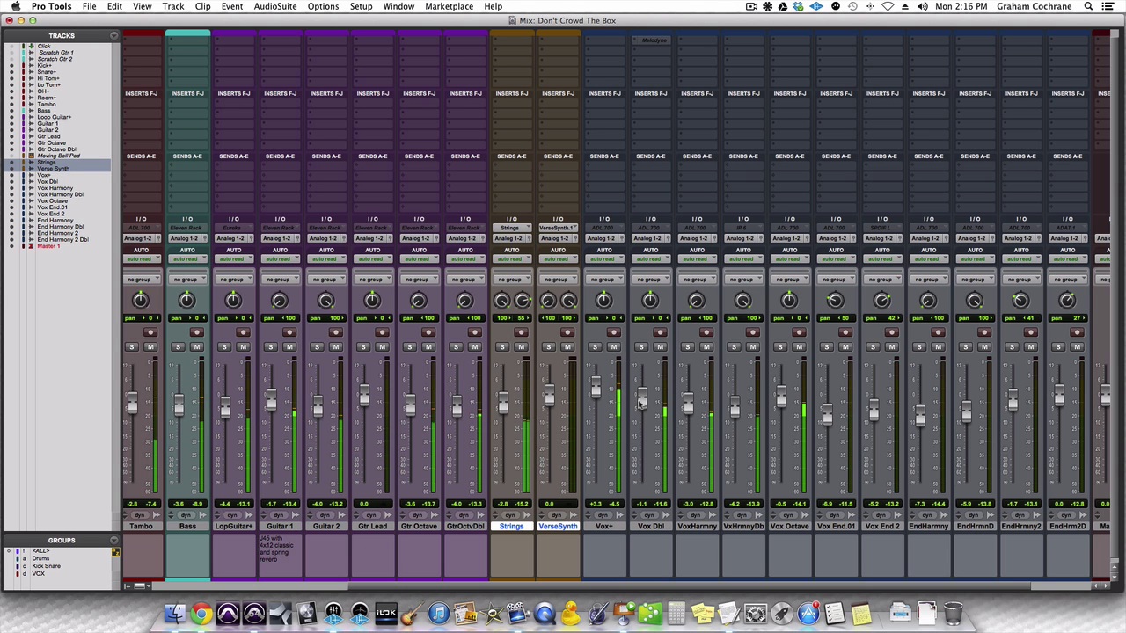
Pan Hi Tom+ to 100 left and Lo Tom+ to 100 right, and set Tambo's pan to 100
scroll(283, 376, "left", 7)
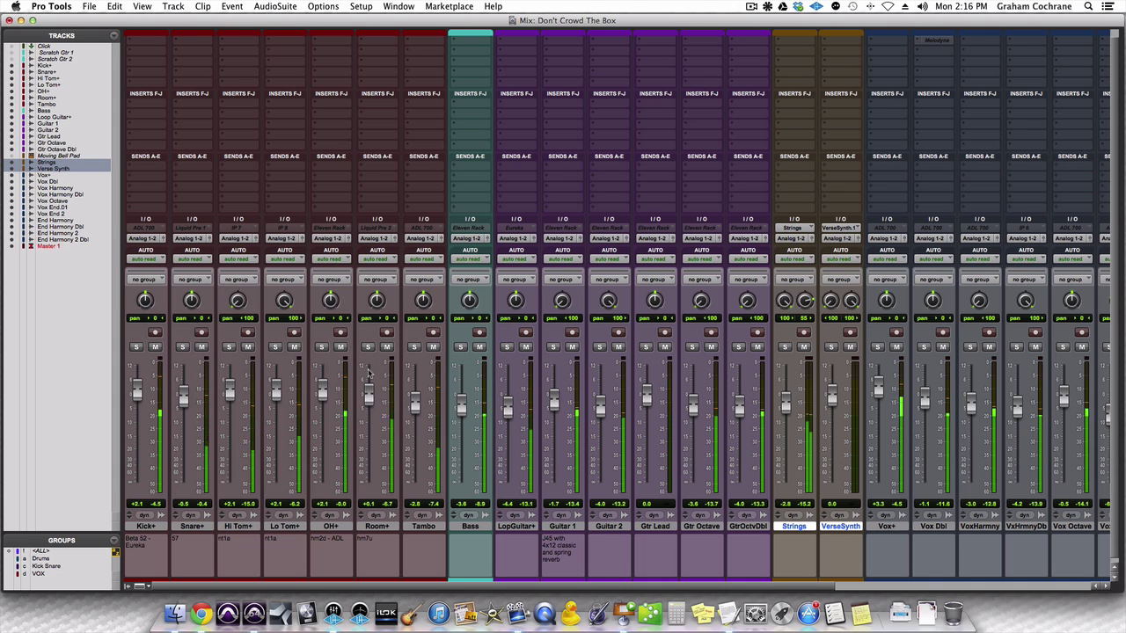
left_click_drag(423, 299, 428, 337)
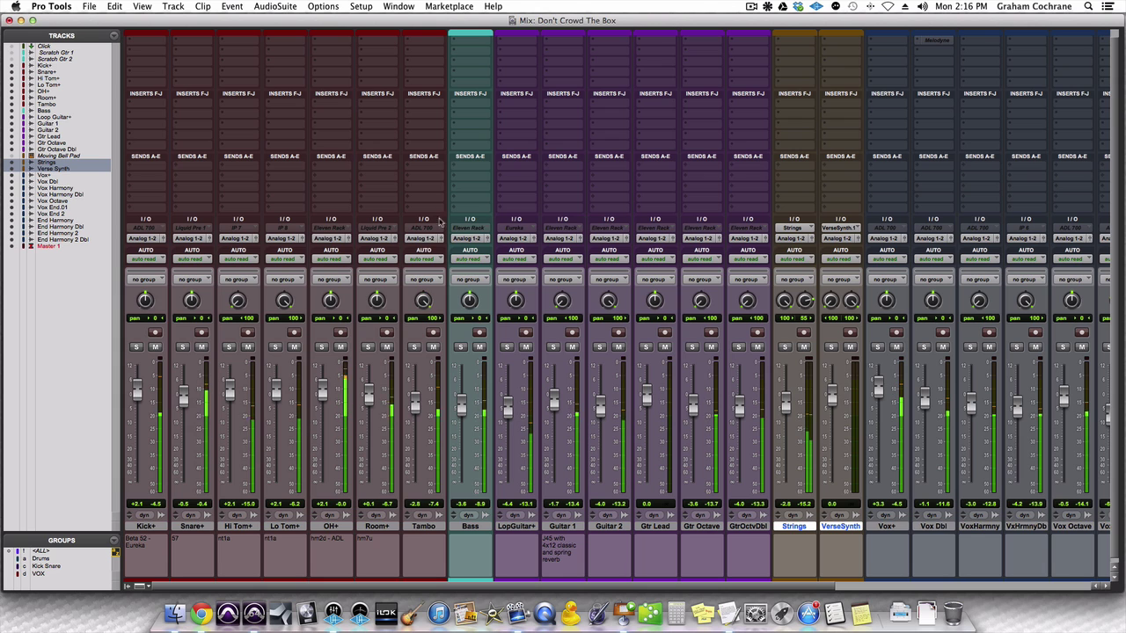
Pan EndHrmny2 to 100 left and EndHrm2D to 100 right
scroll(784, 354, "right", 5)
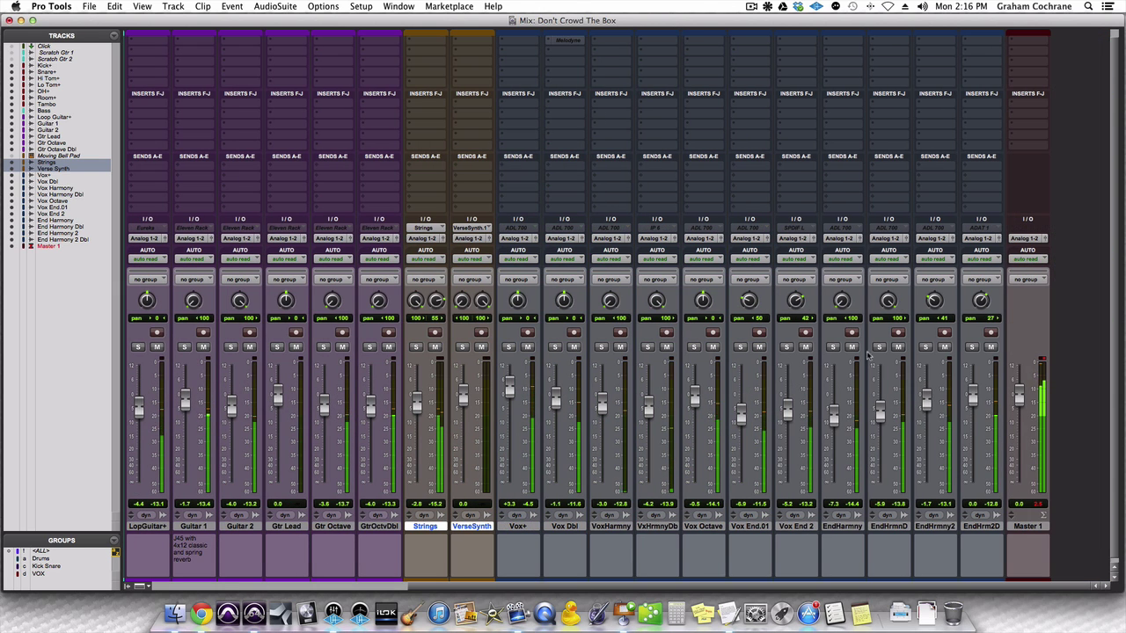
left_click_drag(933, 301, 927, 348)
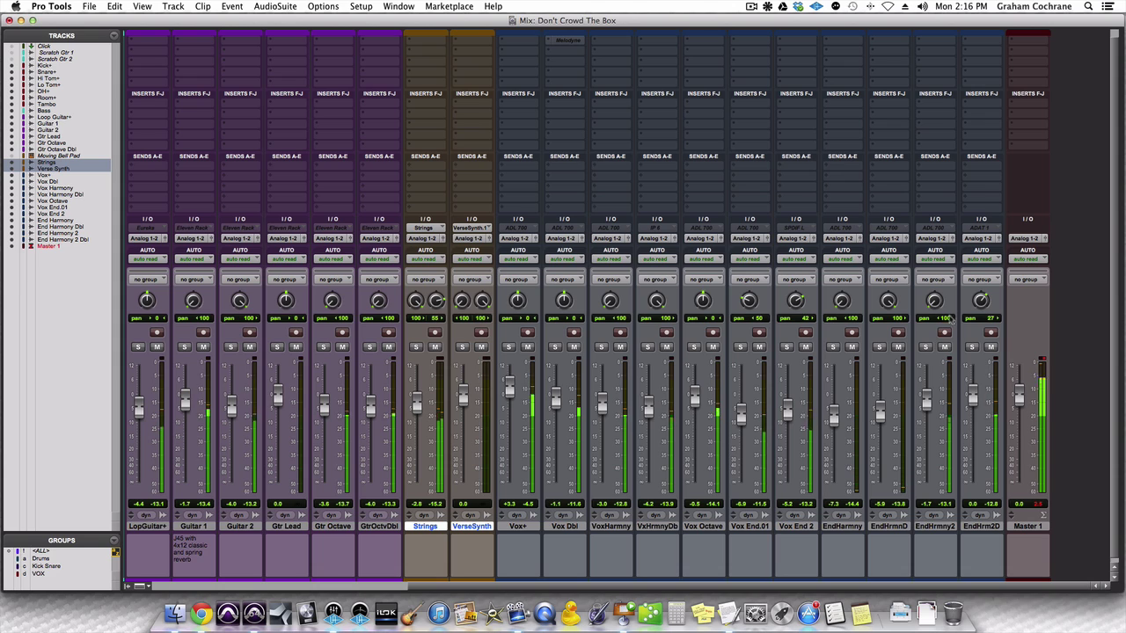
left_click_drag(985, 271, 980, 262)
Pan Vox End.01 to 100 left and Vox End 2 to 100 right, and raise their faders to -4.8 dB and -4.2 dB
left_click_drag(796, 308, 796, 251)
left_click_drag(750, 301, 749, 352)
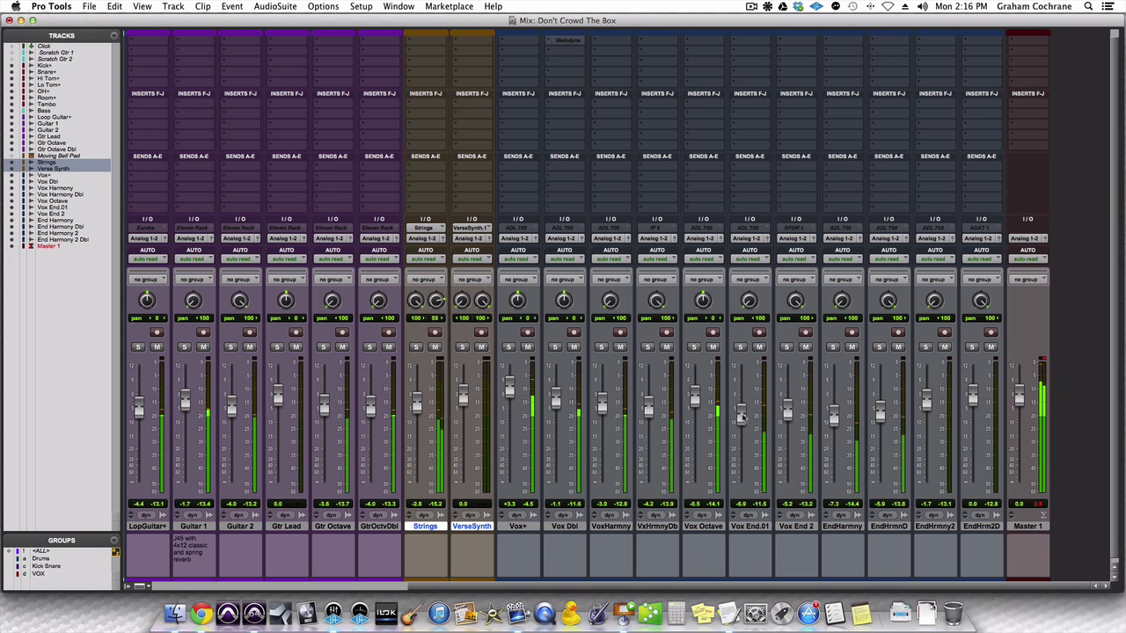
left_click_drag(740, 414, 787, 406)
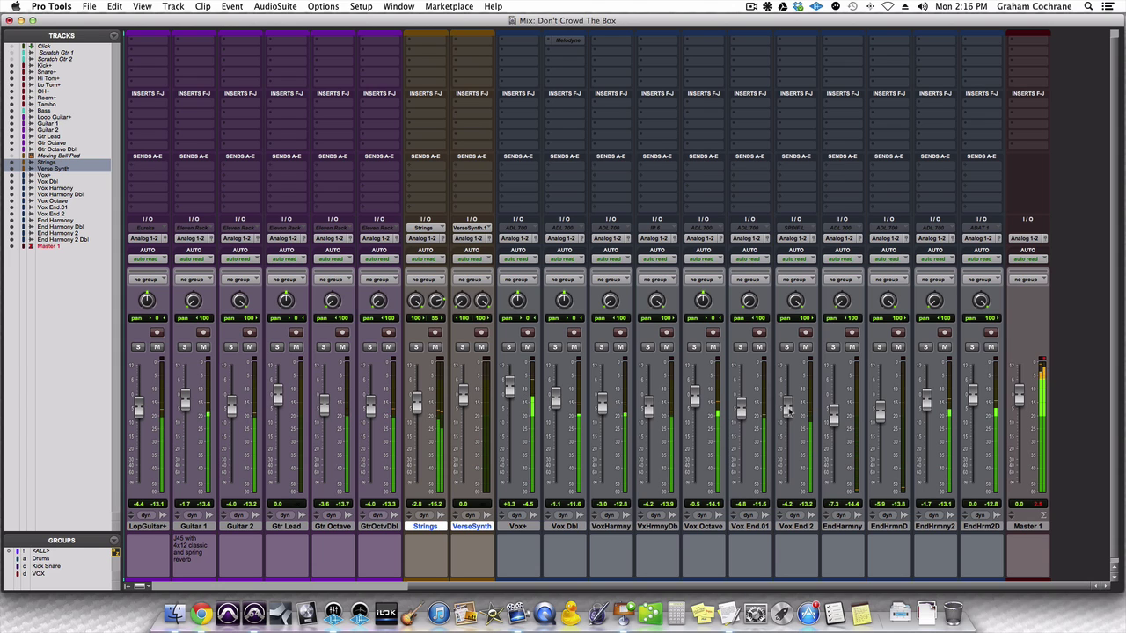
Lower the EndHrmny2 and EndHrm2D faders, setting EndHrm2D to -2.6 dB, and clear the clip indicator on Master 1
left_click_drag(926, 398, 973, 402)
scroll(581, 398, "left", 10)
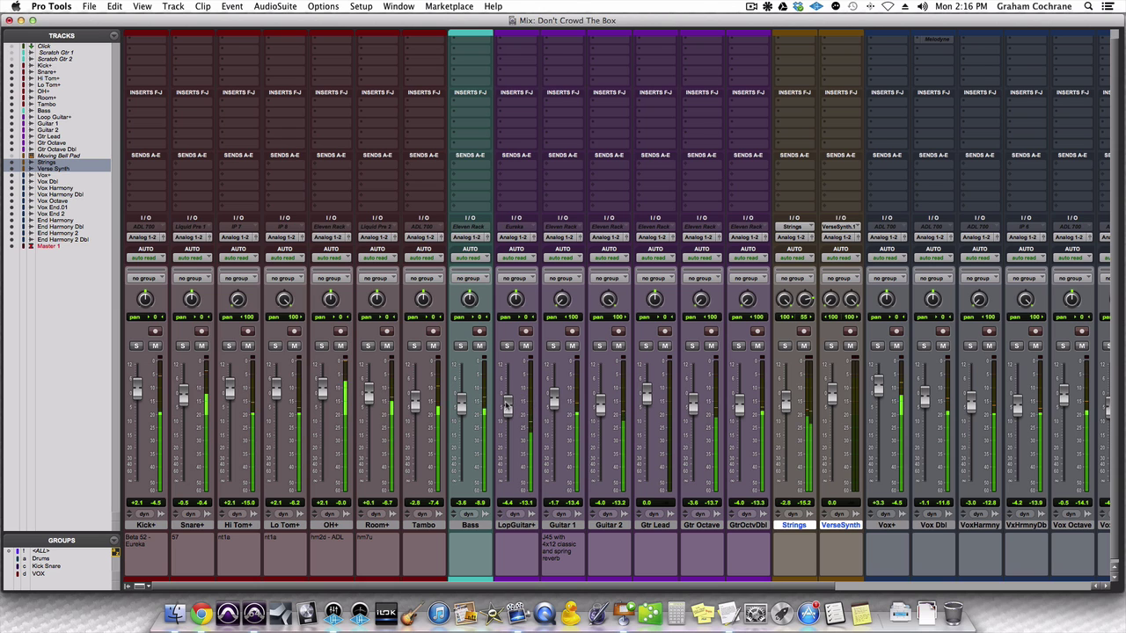
scroll(588, 394, "right", 5)
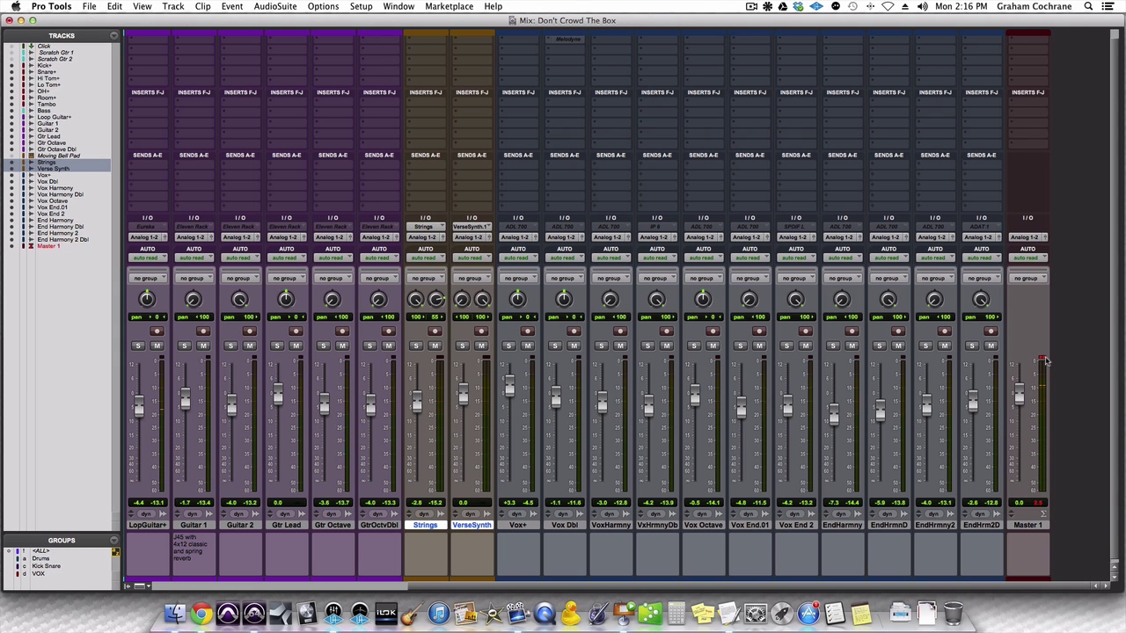
Solo Guitar 1 and Guitar 2 to isolate the main guitar pair for listening
scroll(814, 358, "left", 8)
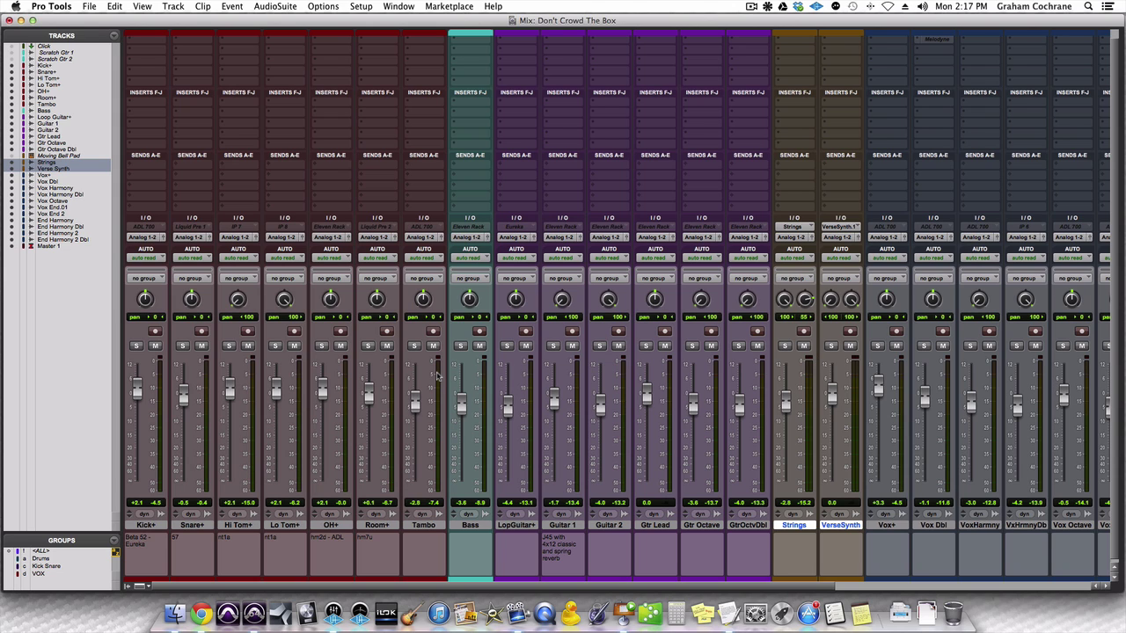
scroll(638, 362, "right", 2)
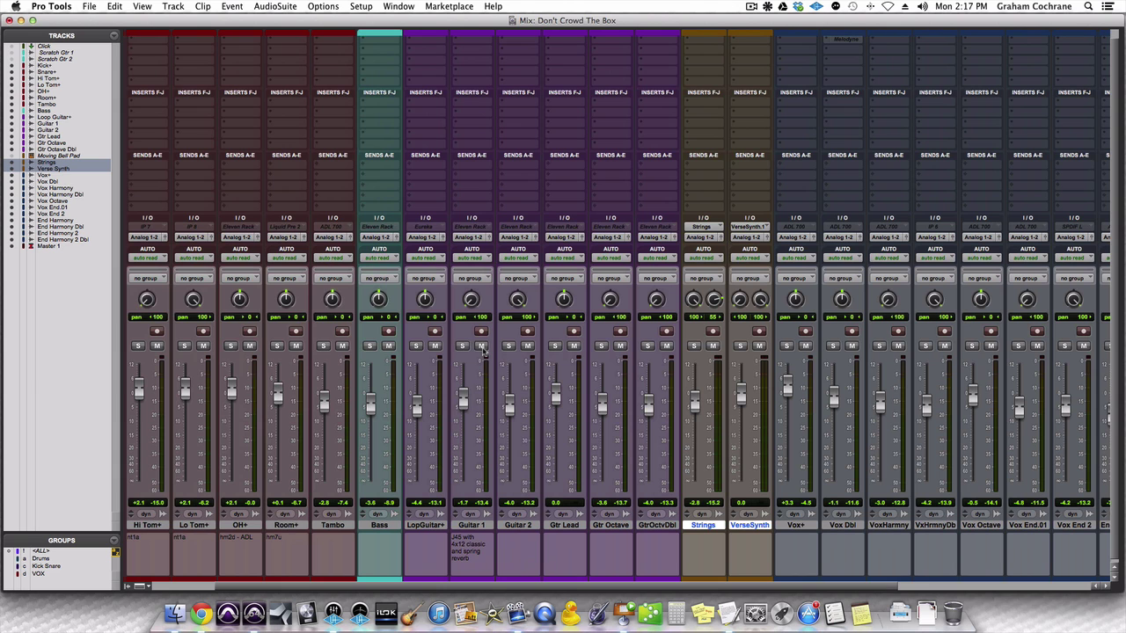
left_click(462, 345)
left_click(508, 347)
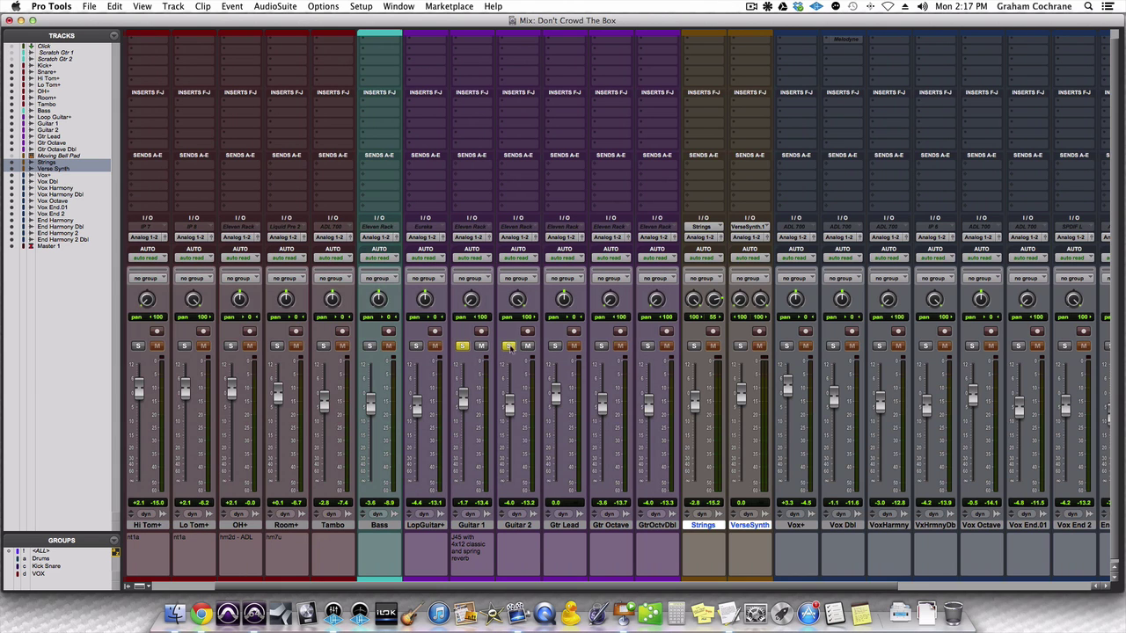
Select a playback range on the Kick+ track from about bar 123 to bar 137 and return to the mixer
key("super+equal")
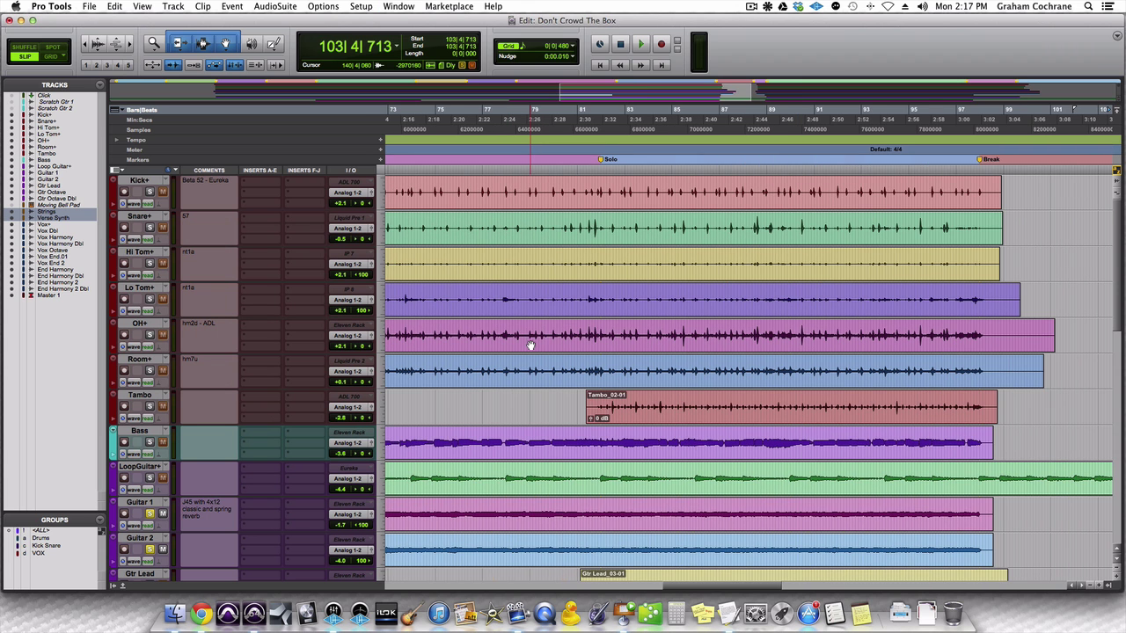
scroll(607, 227, "right", 10)
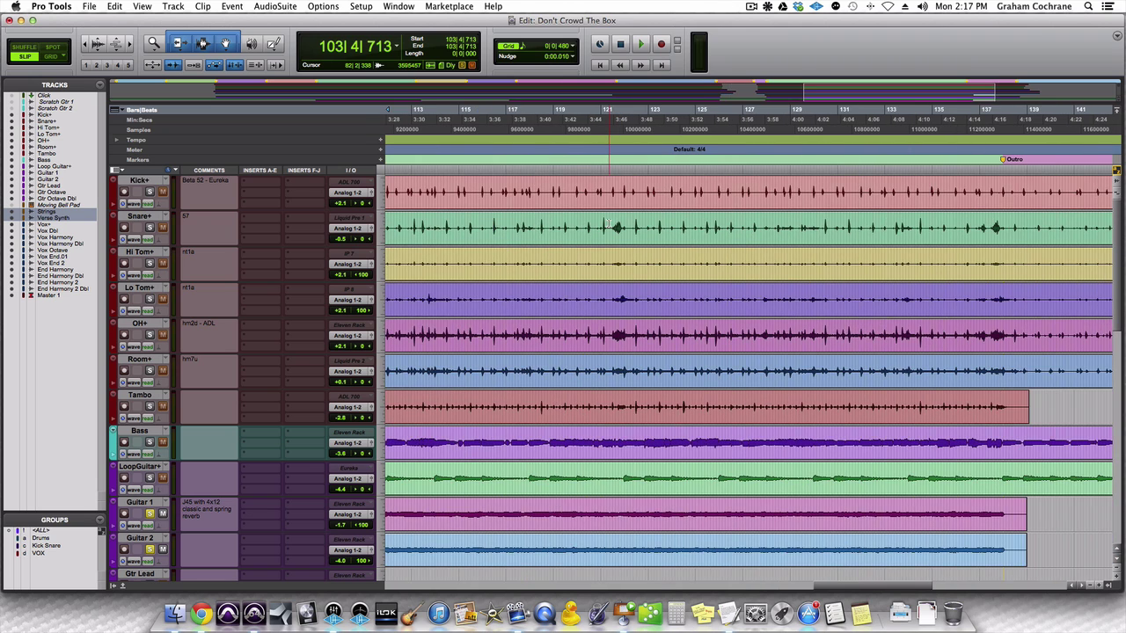
left_click_drag(652, 198, 992, 191)
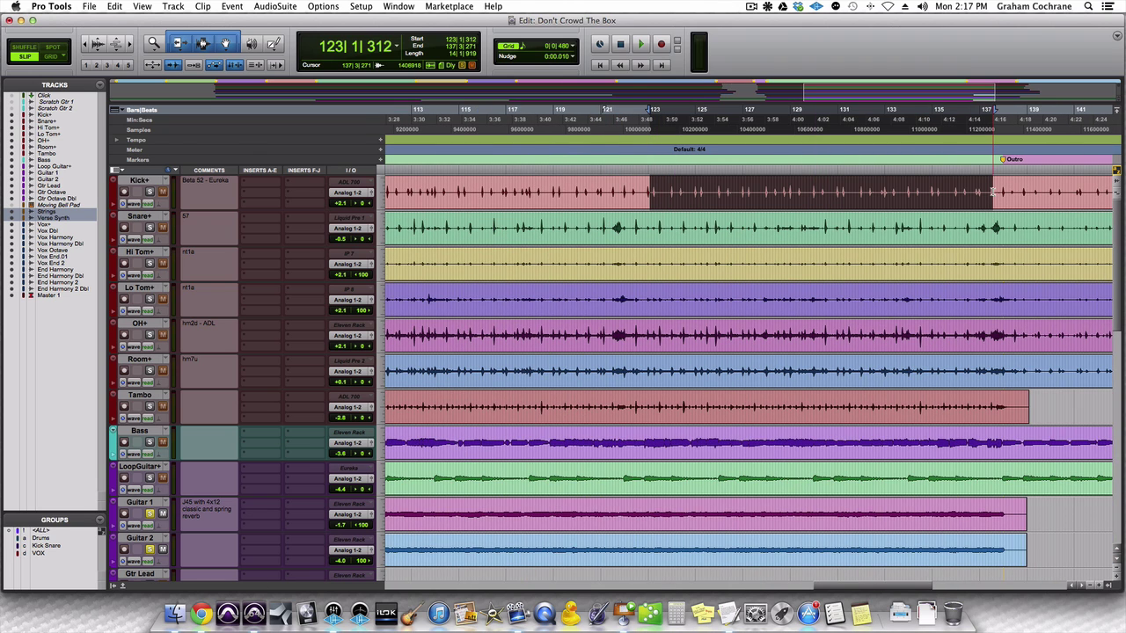
key("super+equal")
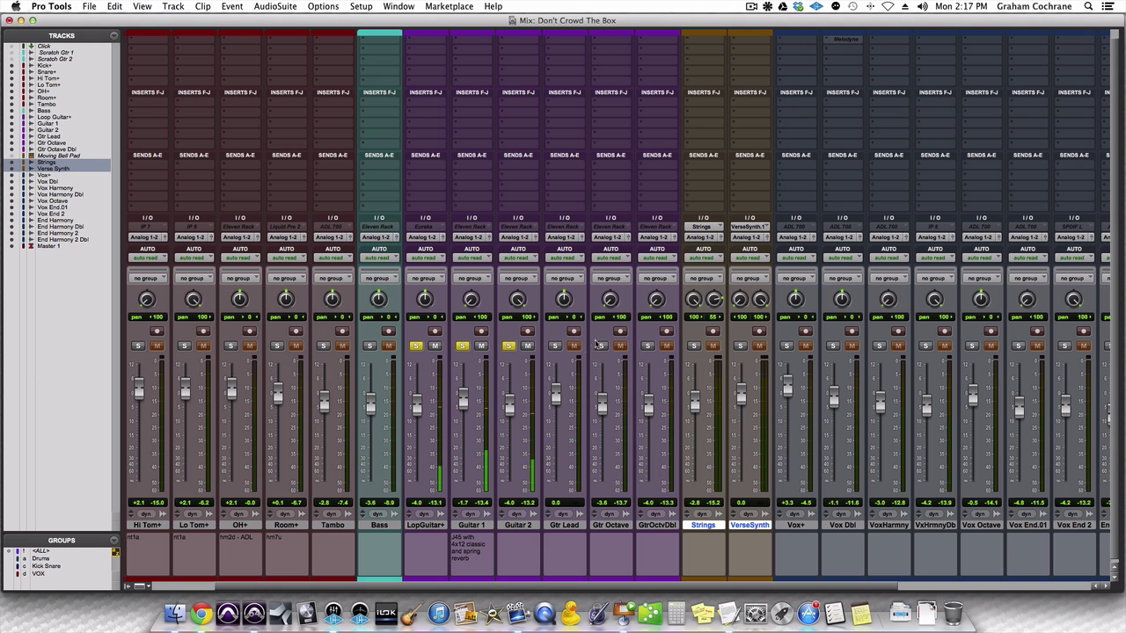
Solo Gtr Octave and GtrOctvDbl, audition them, and try narrower panning with GtrOctvDbl at 37 right
left_click(601, 346)
left_click(648, 346)
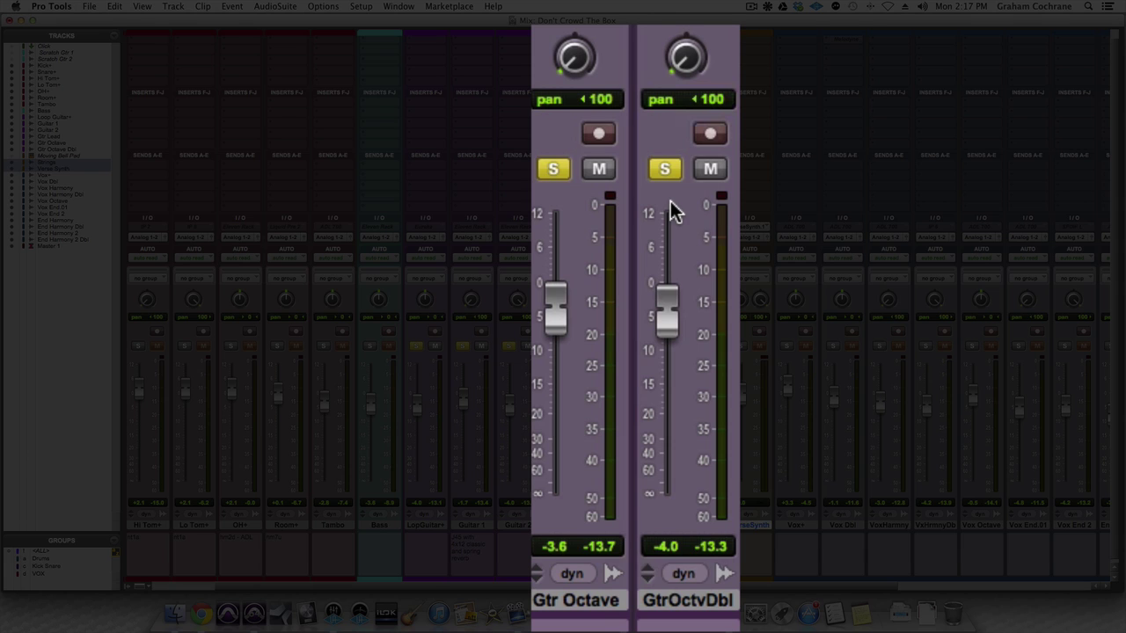
key("space")
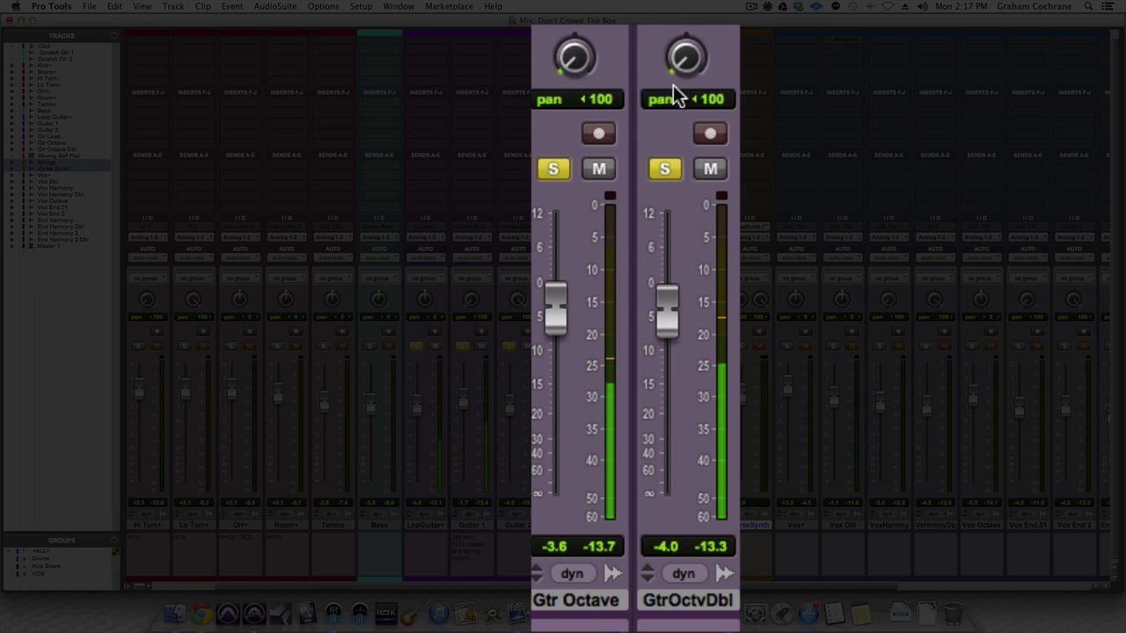
left_click_drag(674, 98, 668, 195)
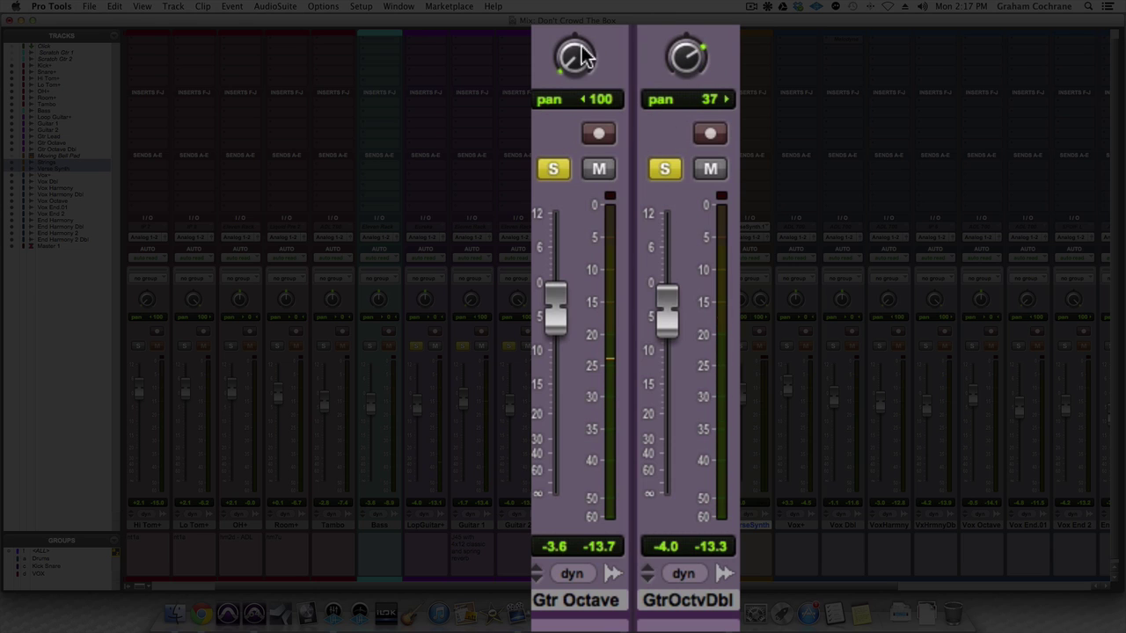
left_click_drag(574, 57, 574, 106)
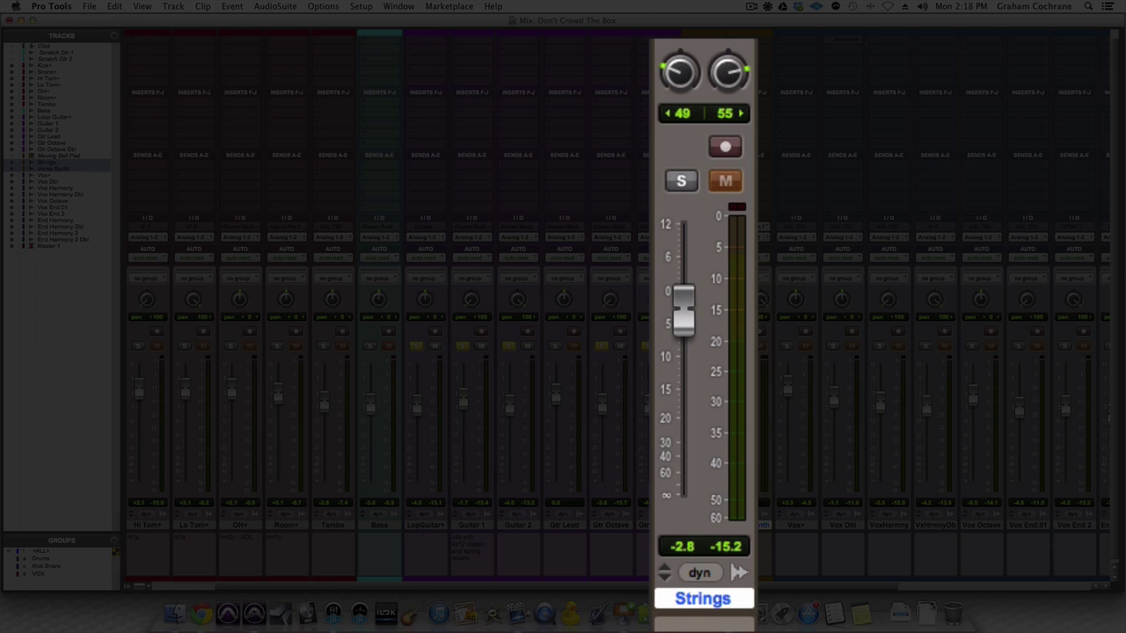
Solo Strings, pan it fully to 100 left and 100 right, and set Gtr Octave's pan to 100
left_click(693, 177)
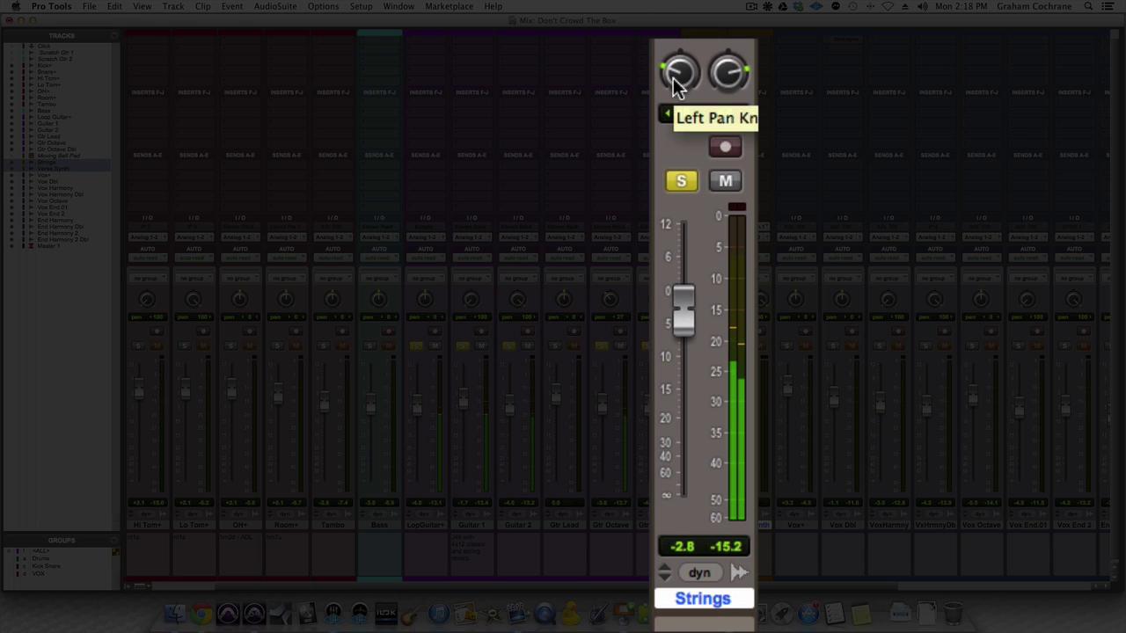
left_click_drag(672, 77, 696, 189)
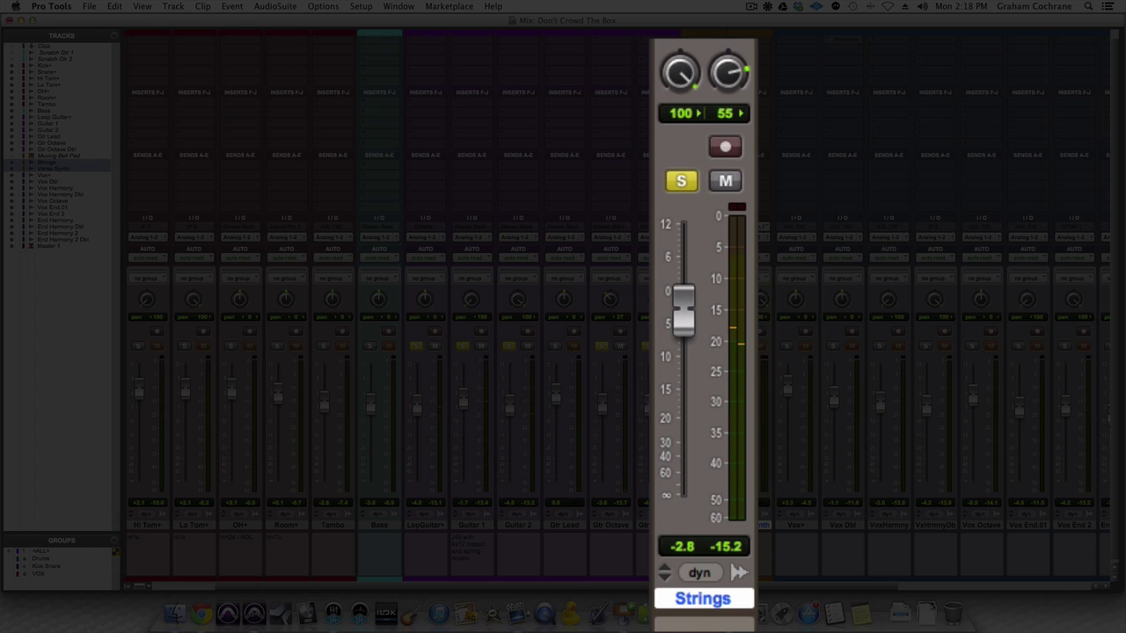
left_click_drag(728, 72, 728, 44)
left_click_drag(606, 301, 613, 429)
key("space")
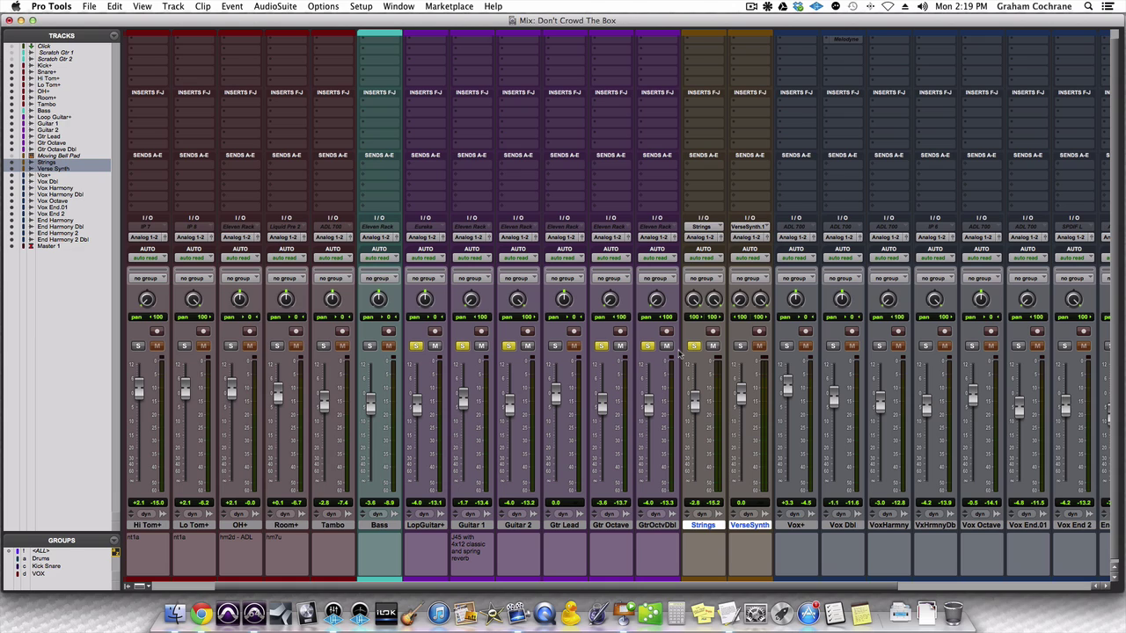
Clear all track solos and play back the full mix
left_click(651, 347, "alt")
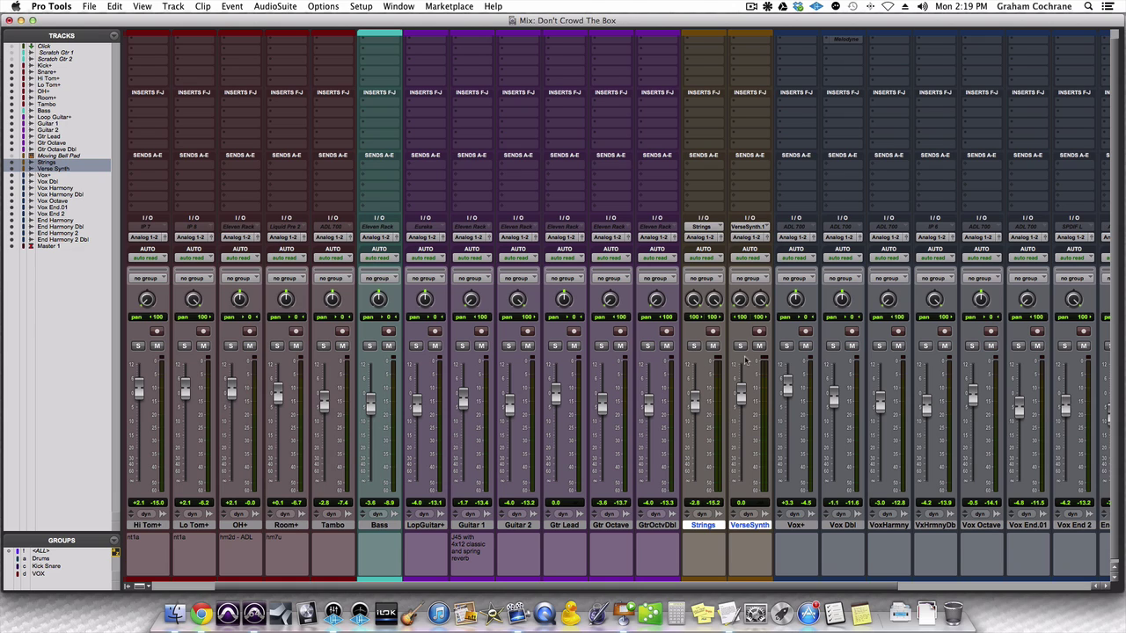
key("space")
key("super+Tab")
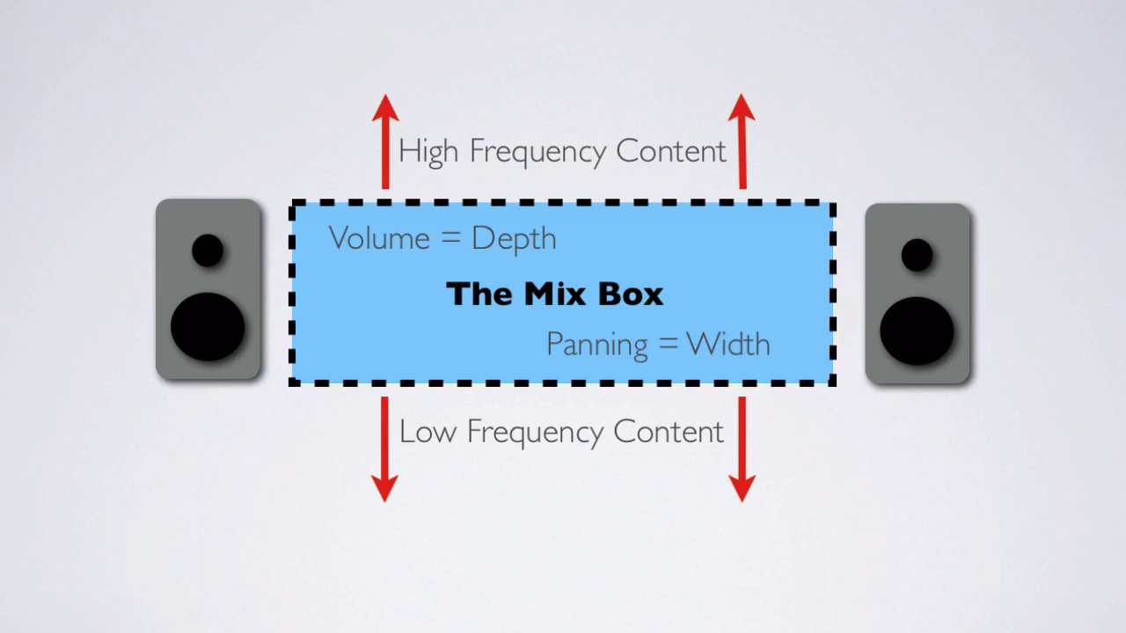